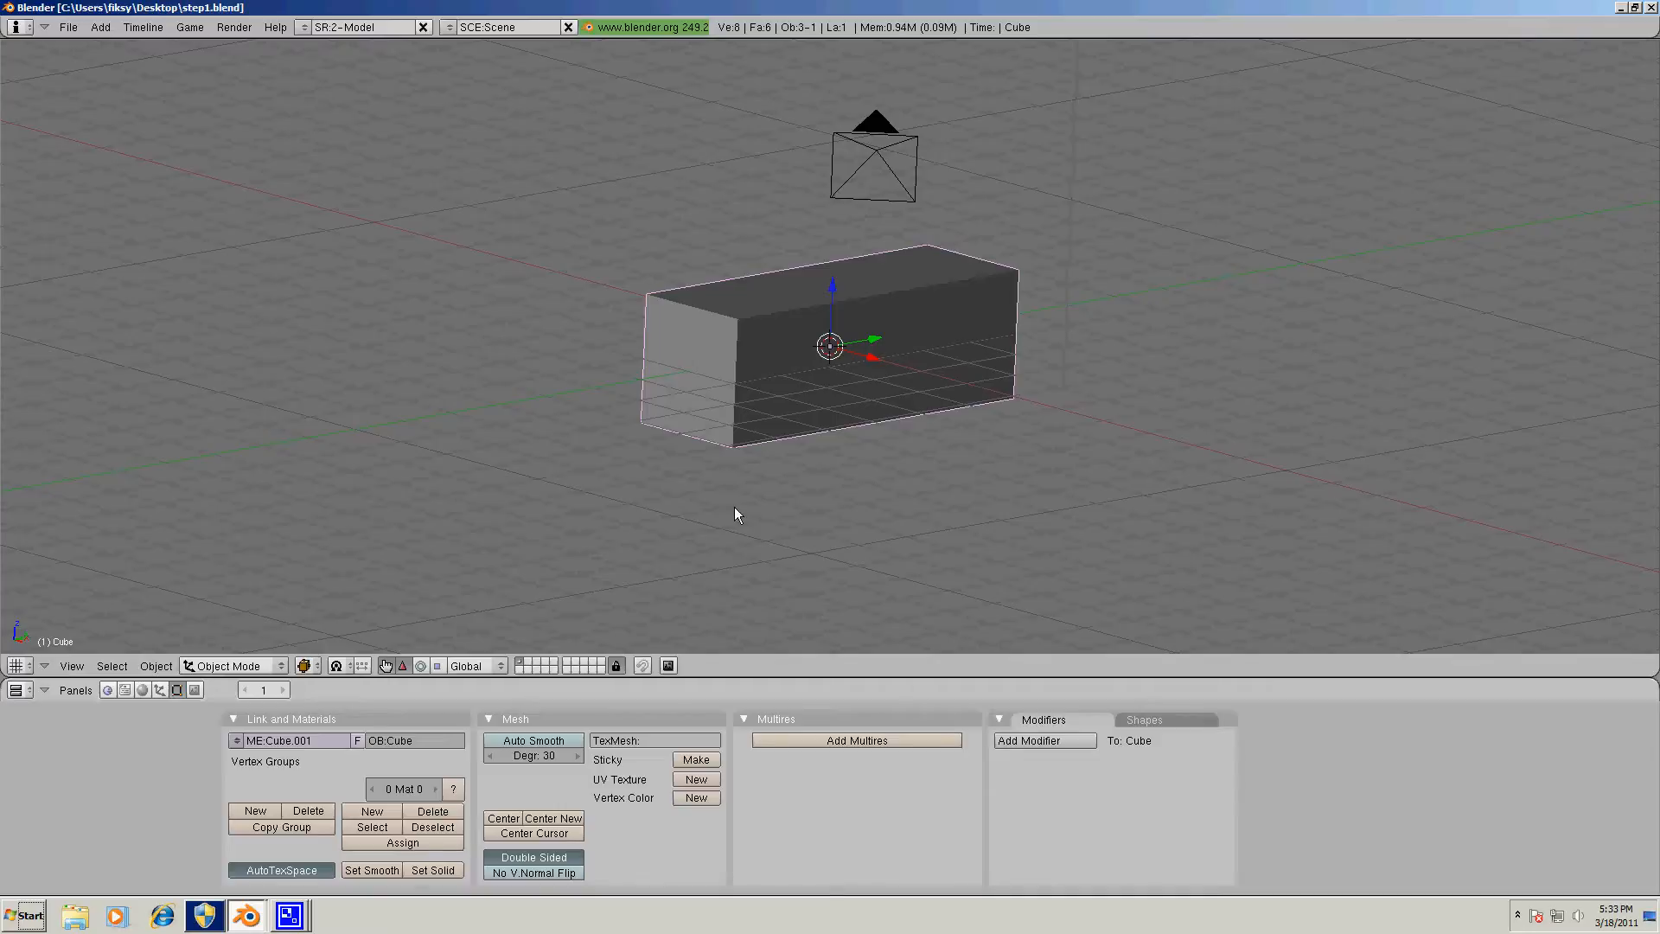
Enter Edit Mode on the box and subdivide the whole mesh three times.
{"action": "key", "text": "Tab"}
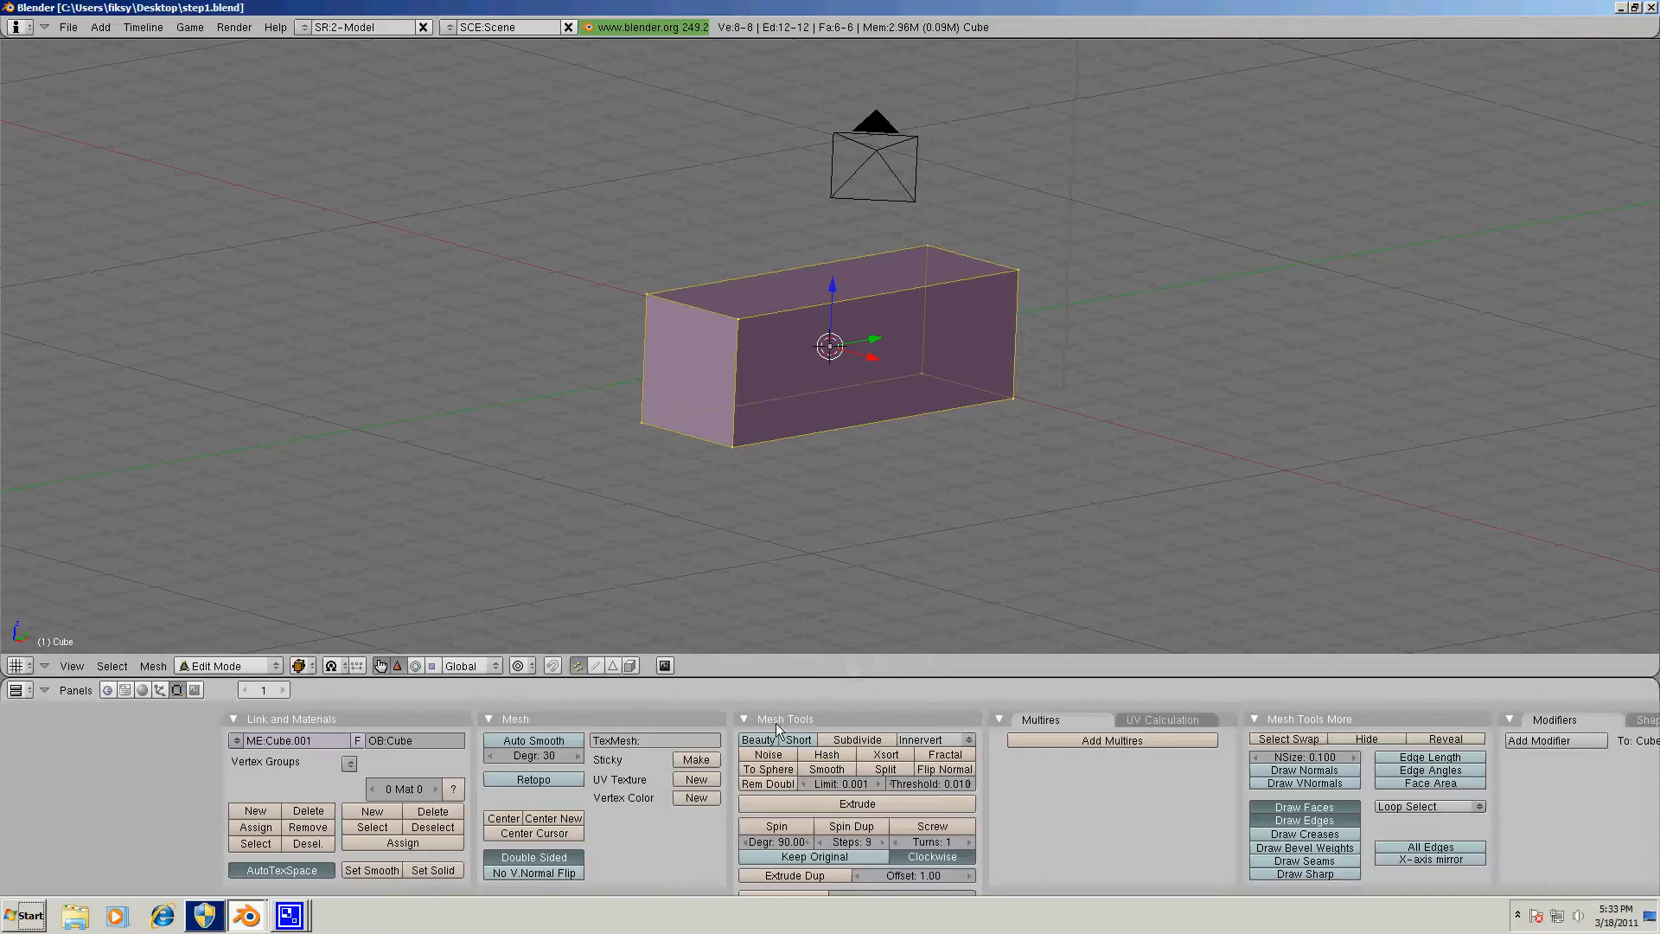
{"action": "left_click", "coordinate": [866, 741]}
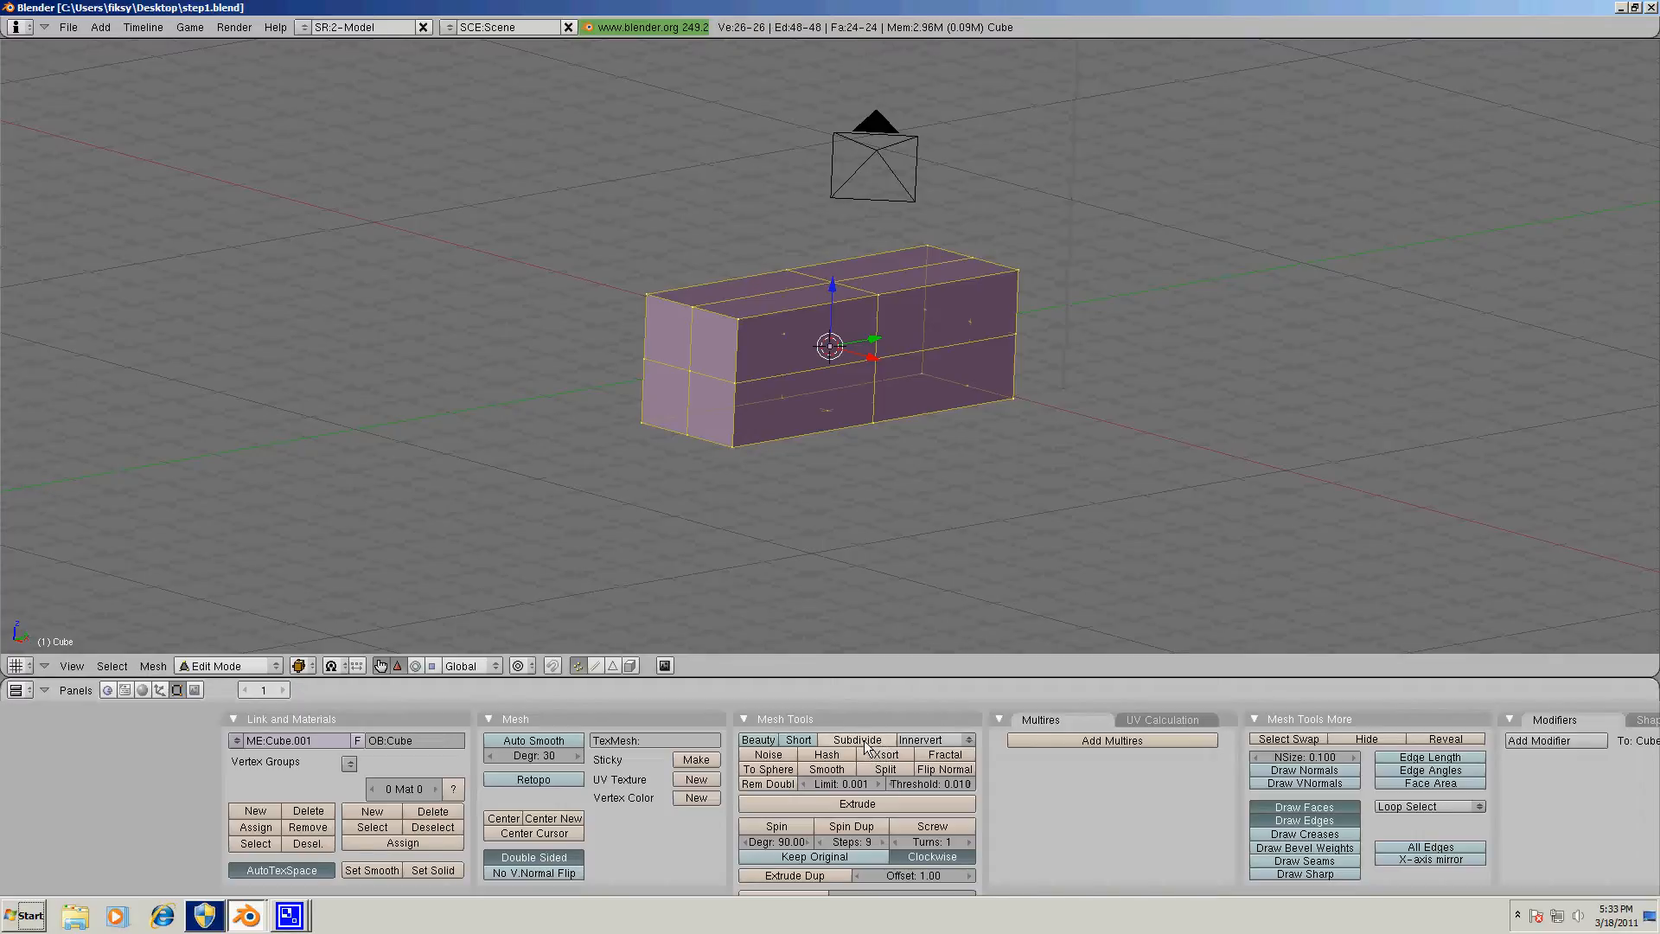
{"action": "left_click", "coordinate": [866, 741]}
{"action": "left_click", "coordinate": [865, 741]}
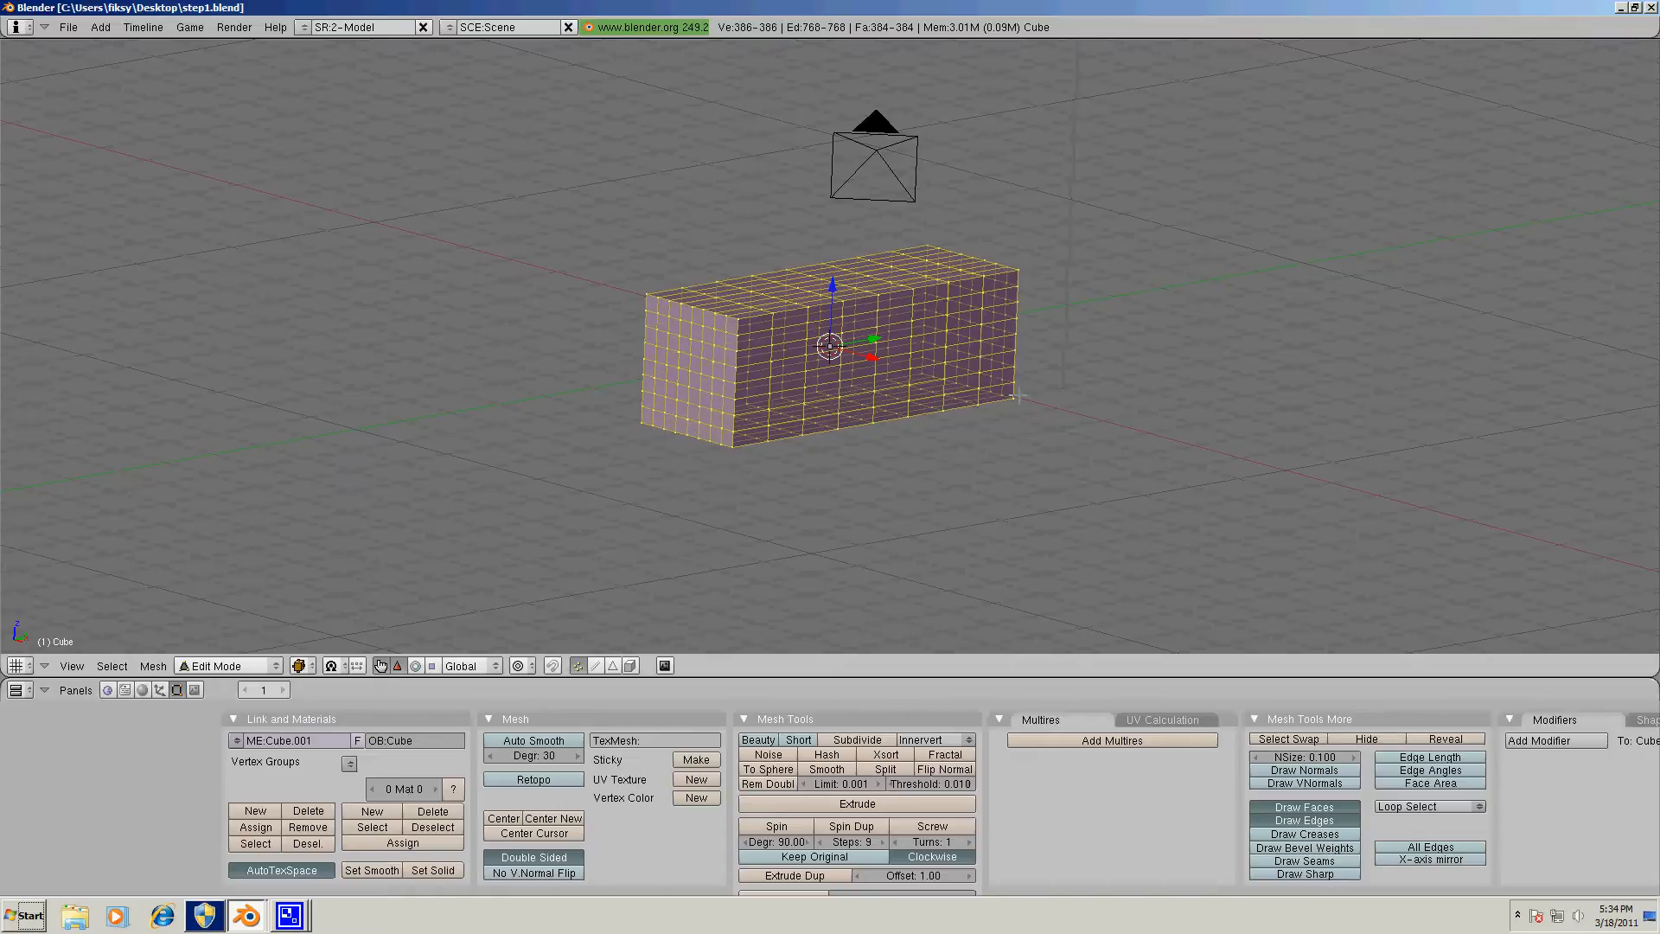
Deselect the whole mesh in side view and set the selection mode to Faces.
{"action": "key", "text": "KP_3"}
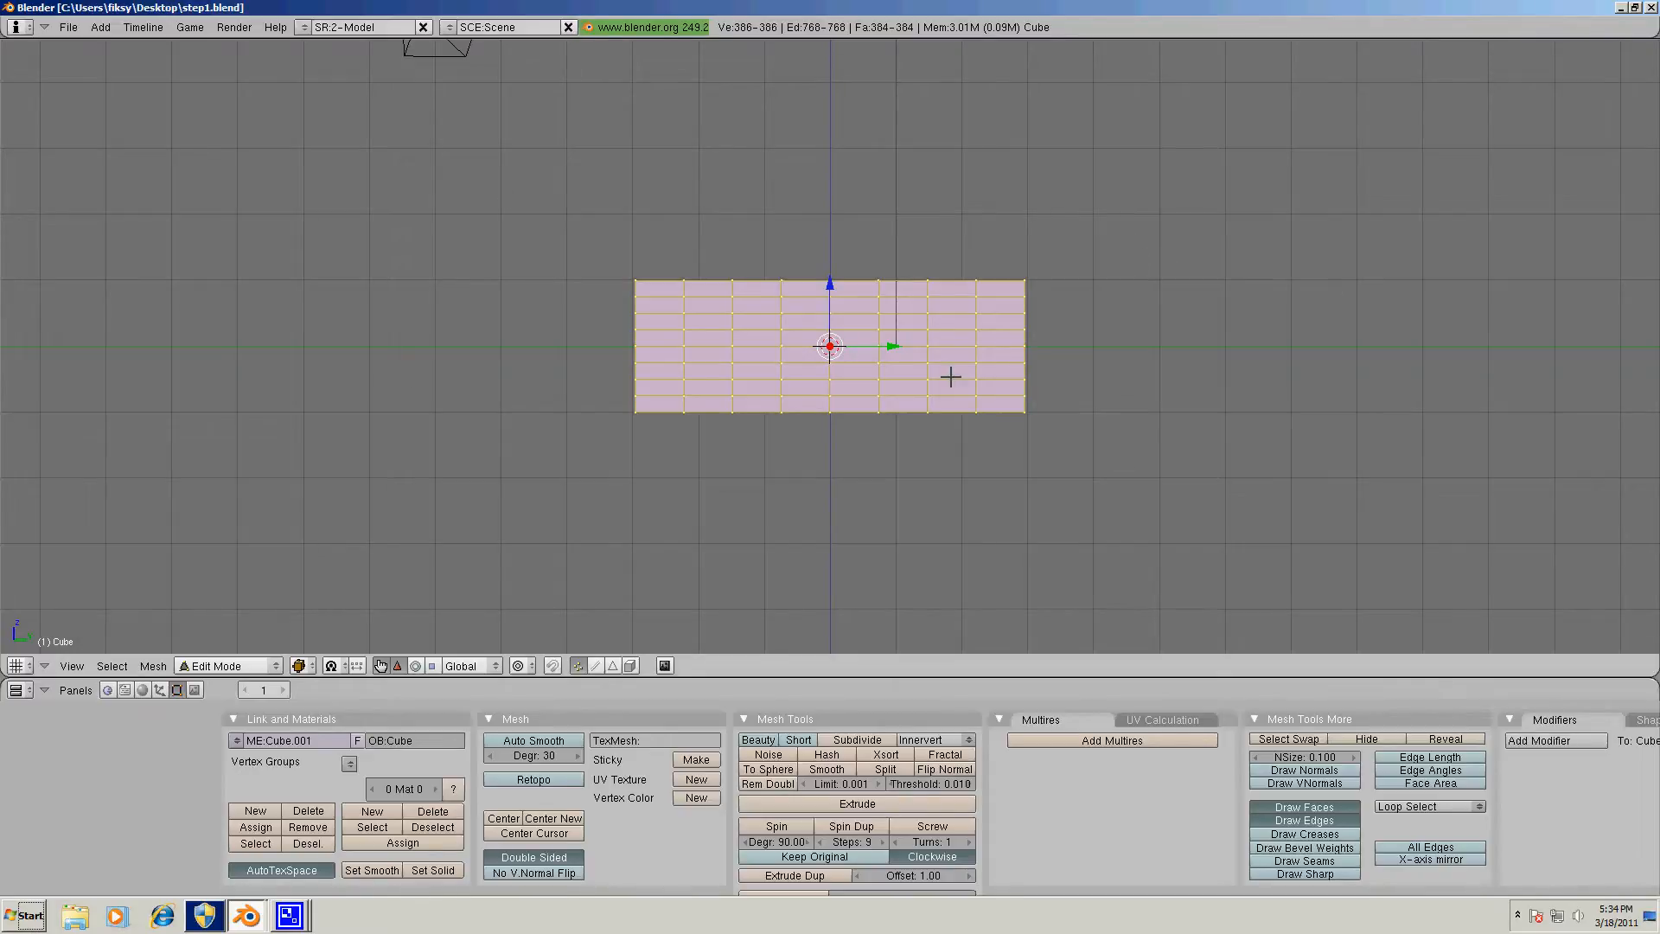
{"action": "key", "text": "a"}
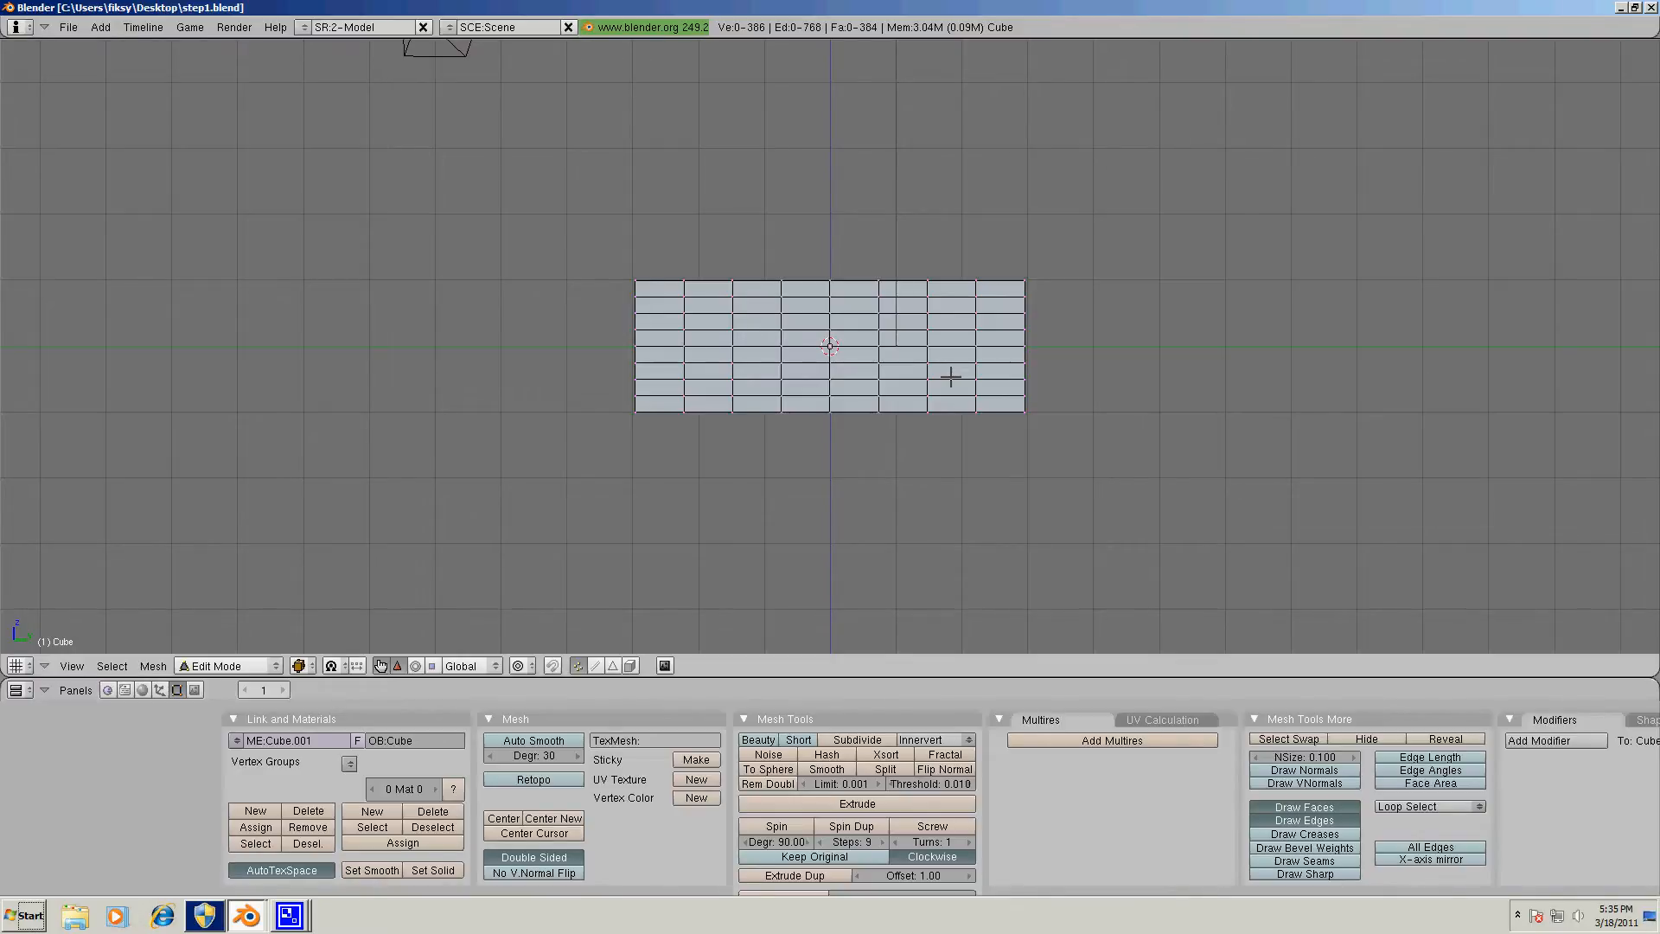
{"action": "key", "text": "ctrl+Tab"}
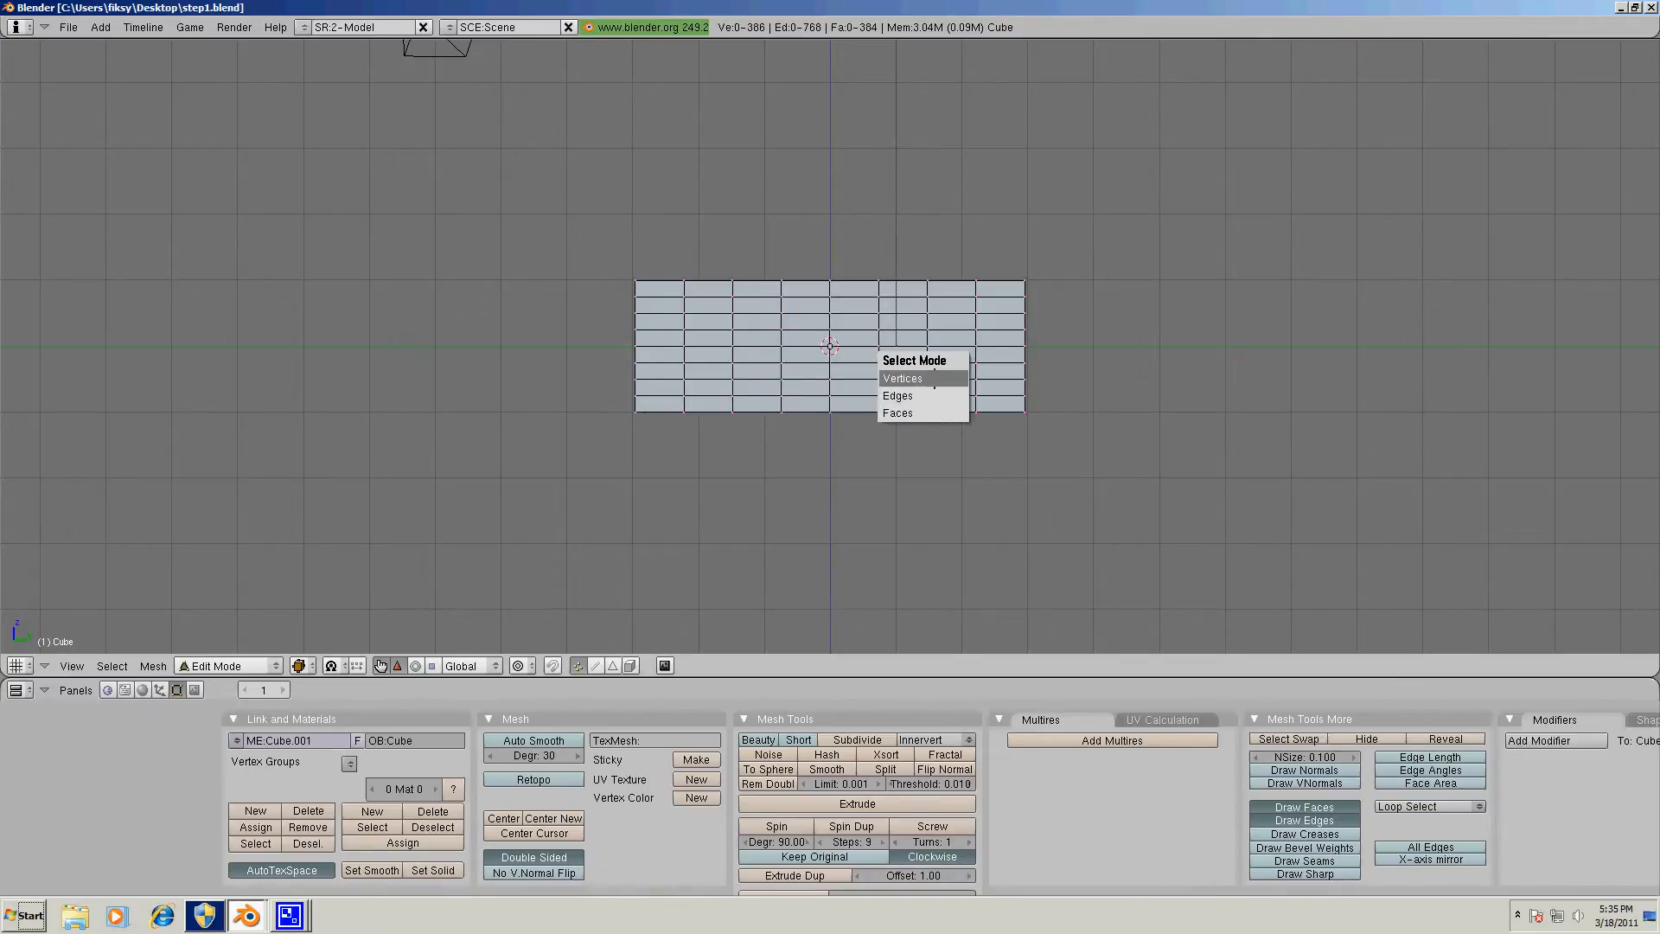
{"action": "left_click", "coordinate": [902, 413]}
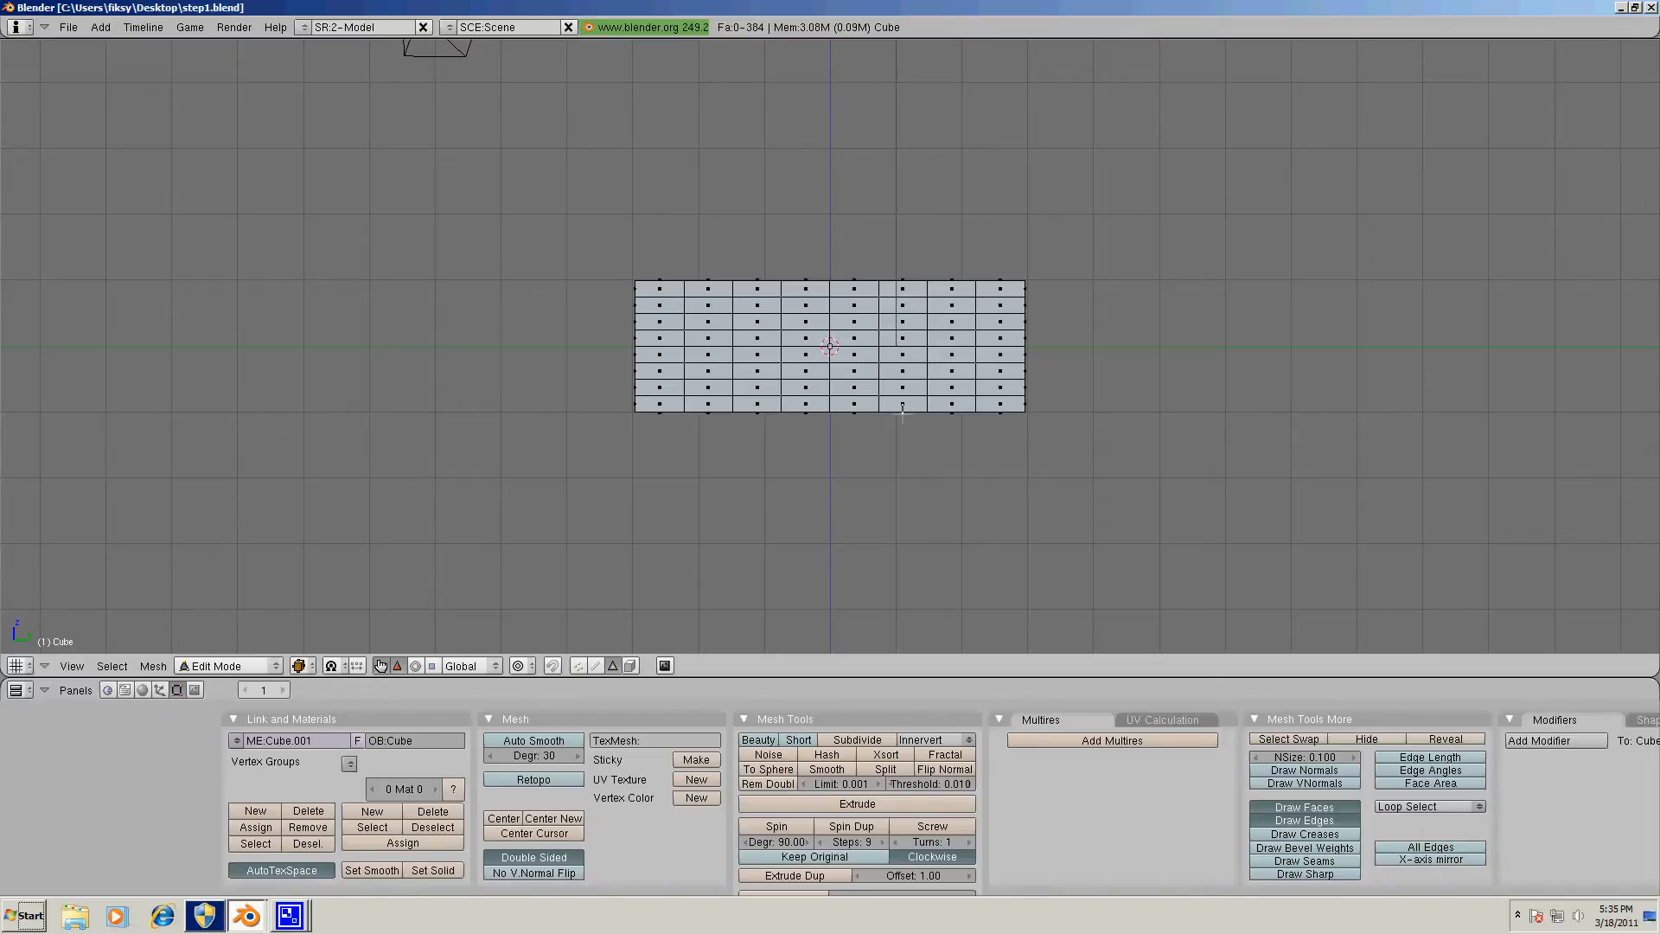
Brush-select the upper faces of the four middle columns and raise them along Z by about three quarters of a grid square.
{"action": "key", "text": "b"}
{"action": "key", "text": "b"}
{"action": "left_click_drag", "start_coordinate": [758, 260], "coordinate": [879, 267]}
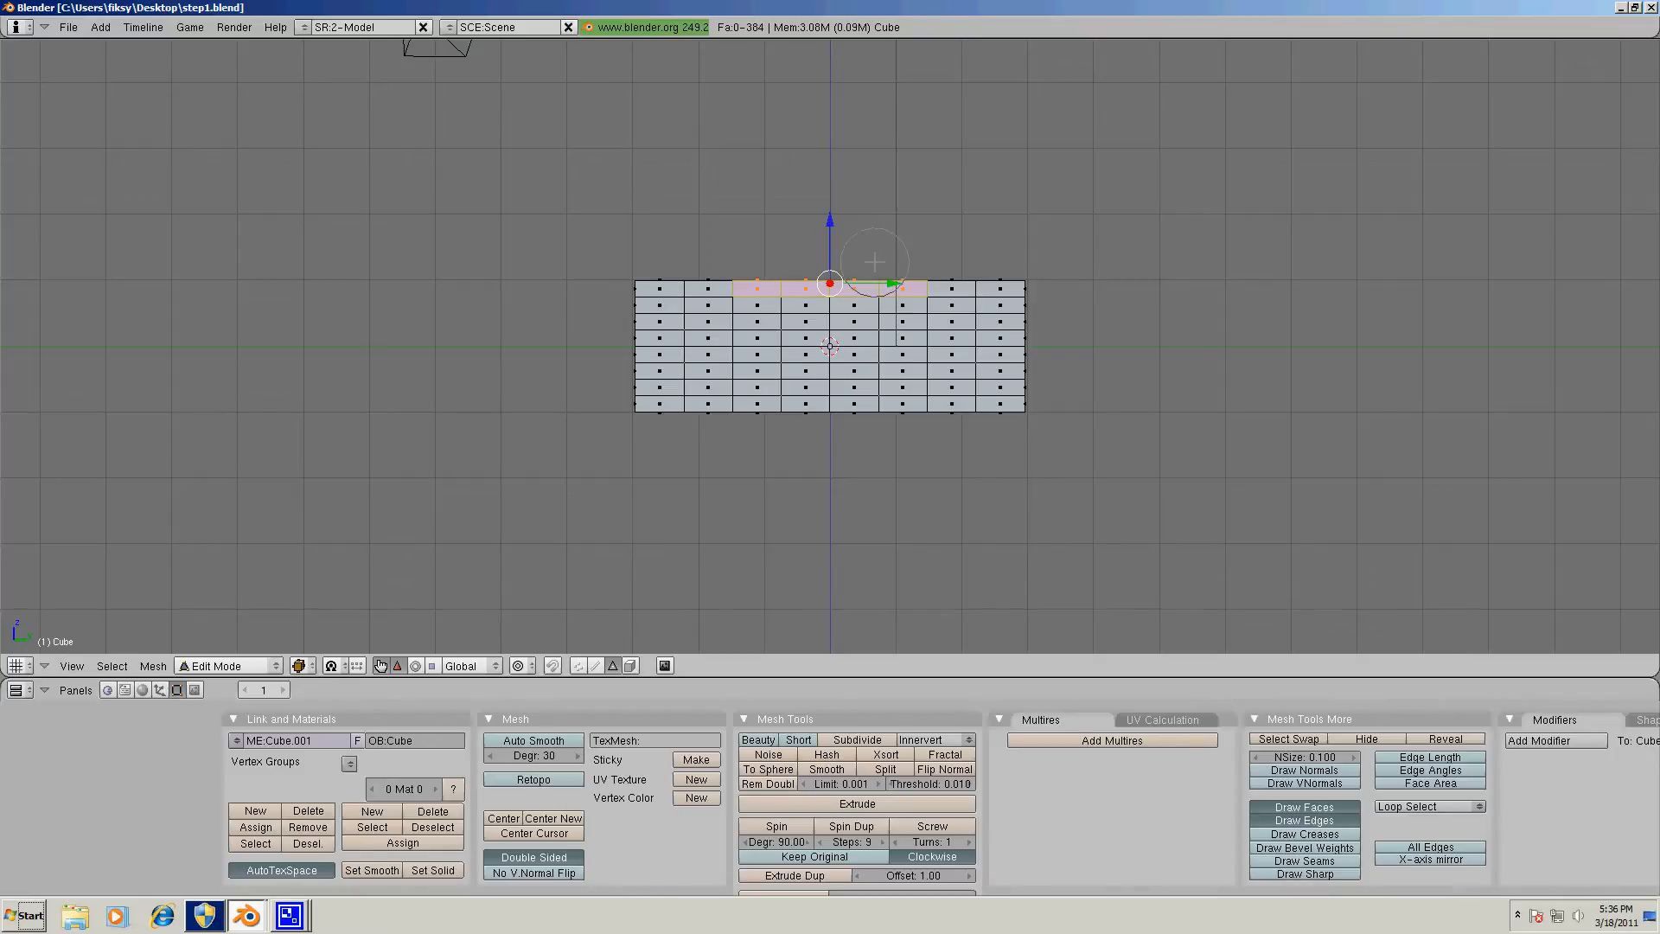
{"action": "key", "text": "Escape"}
{"action": "left_click_drag", "start_coordinate": [829, 223], "coordinate": [837, 176]}
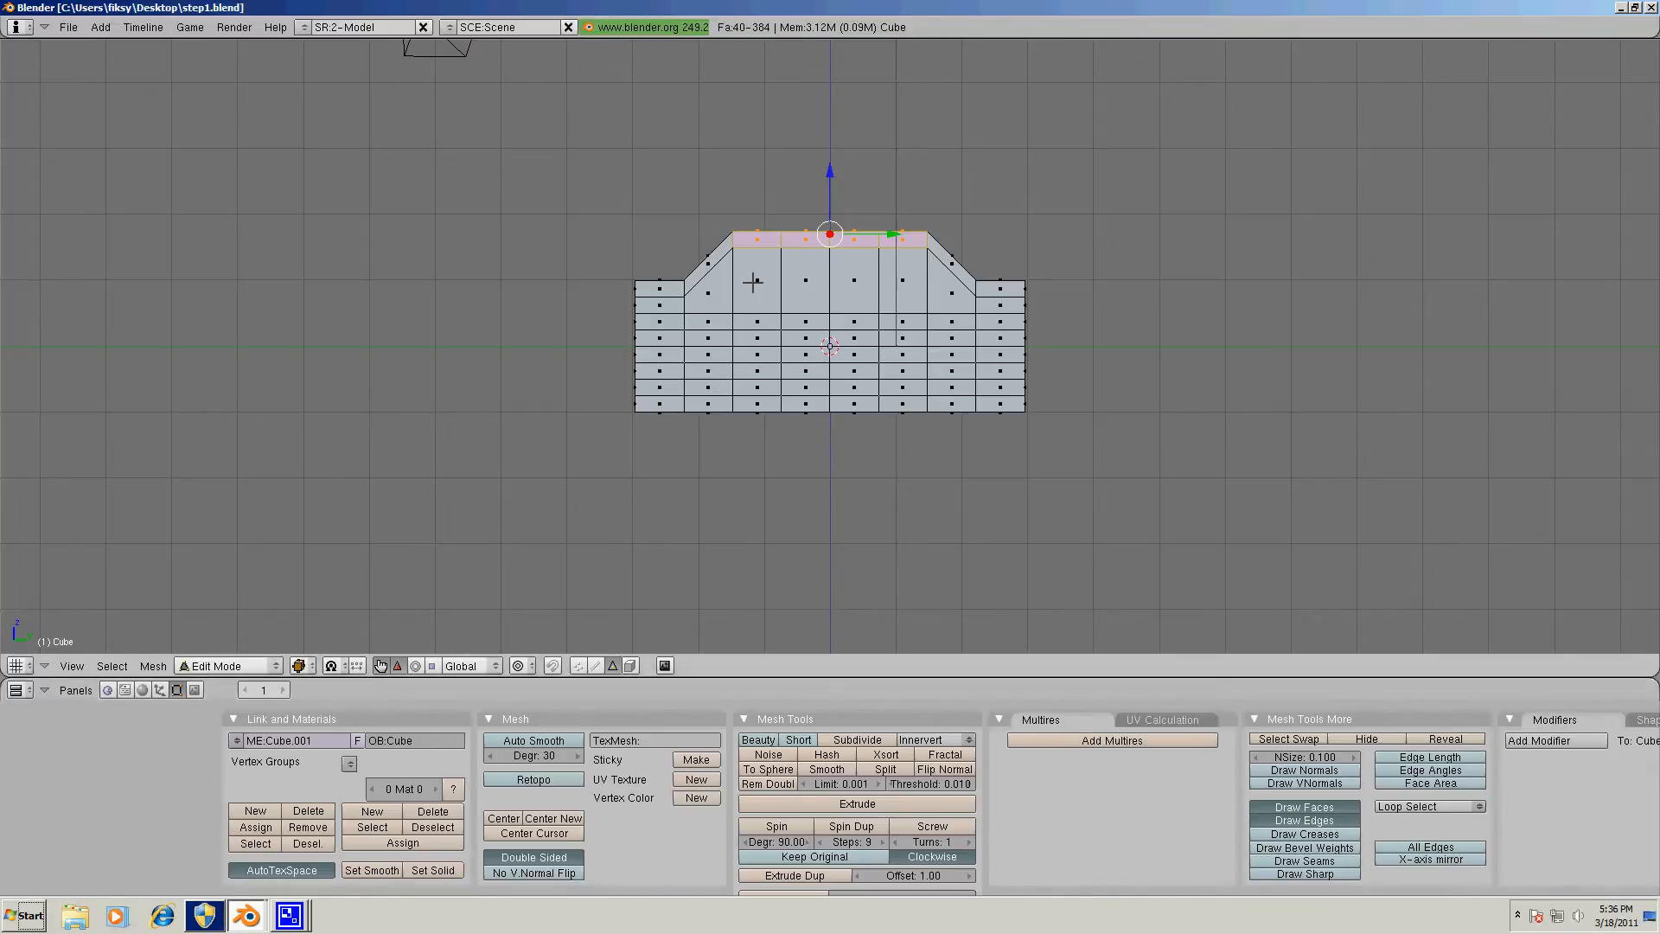
Select only the faces of the box's negative-Y end and pull them outward along Y by about one grid square.
{"action": "key", "text": "a"}
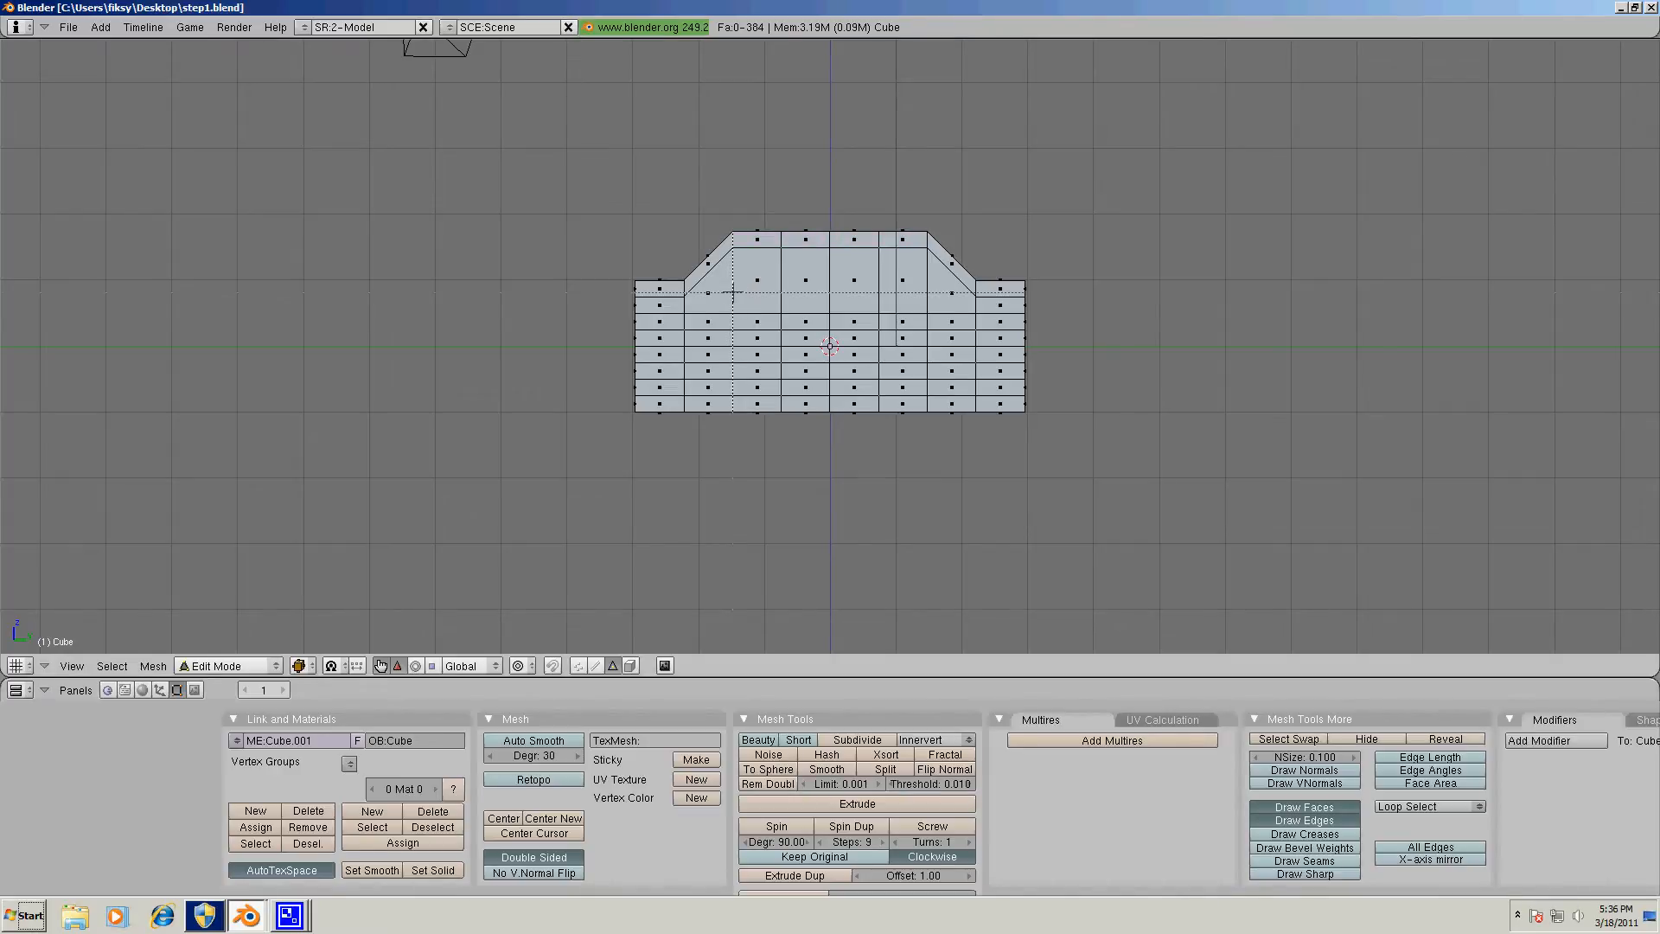
{"action": "key", "text": "b"}
{"action": "key", "text": "b"}
{"action": "left_click_drag", "start_coordinate": [607, 274], "coordinate": [617, 400]}
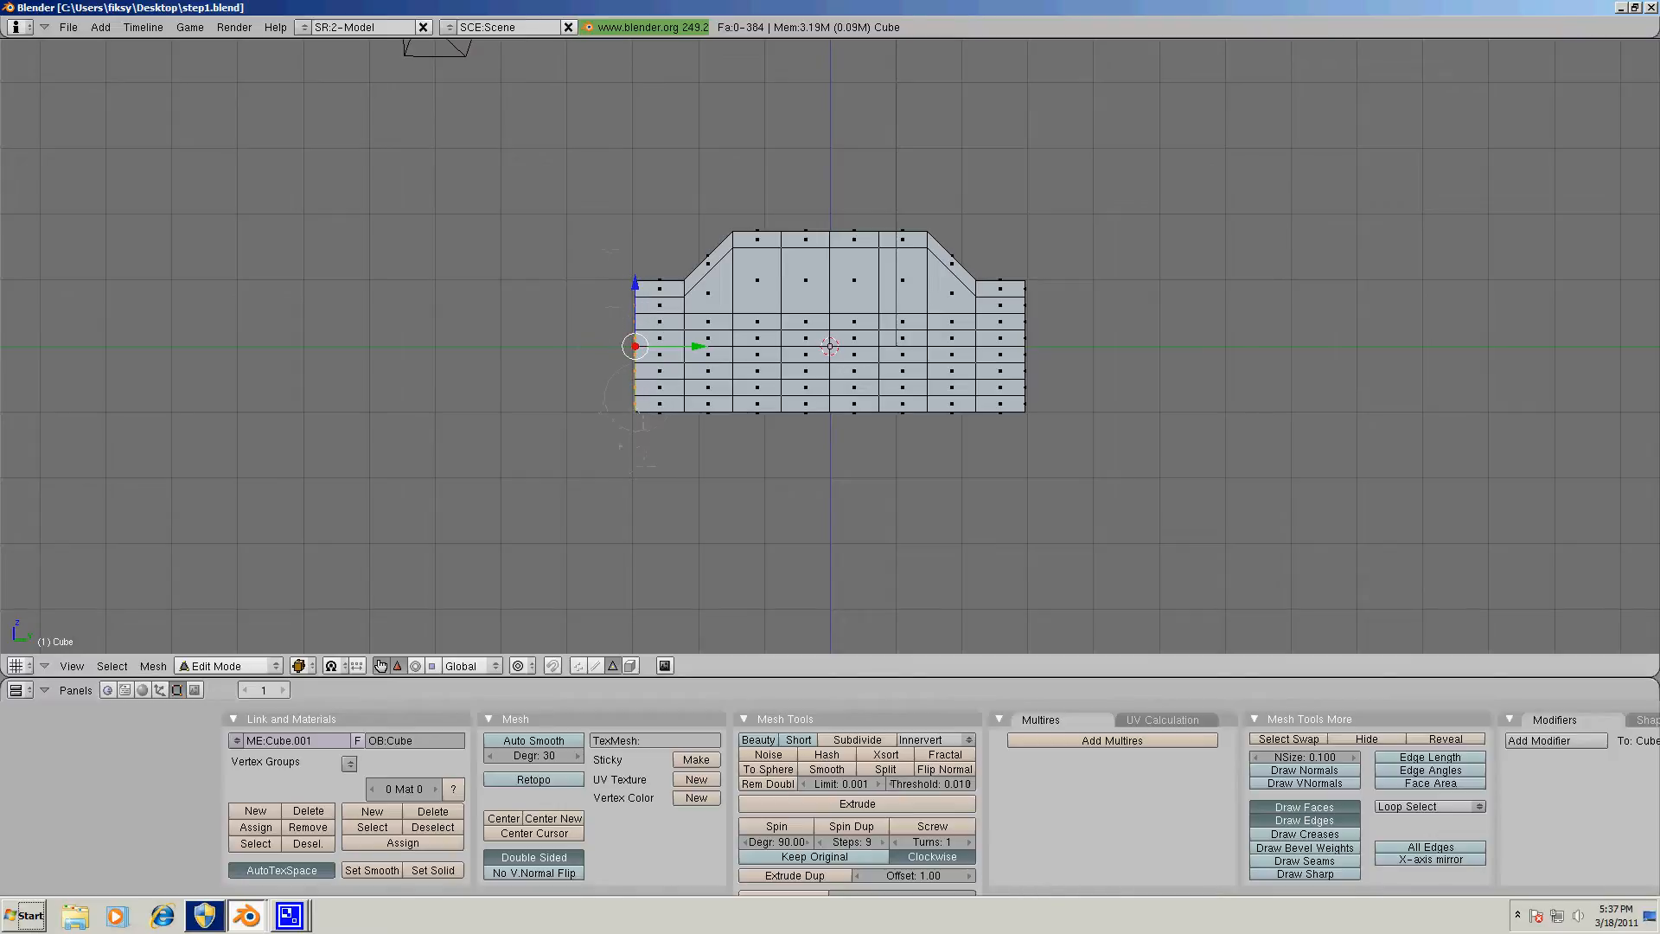
{"action": "right_click", "coordinate": [615, 444]}
{"action": "left_click_drag", "start_coordinate": [697, 347], "coordinate": [625, 377]}
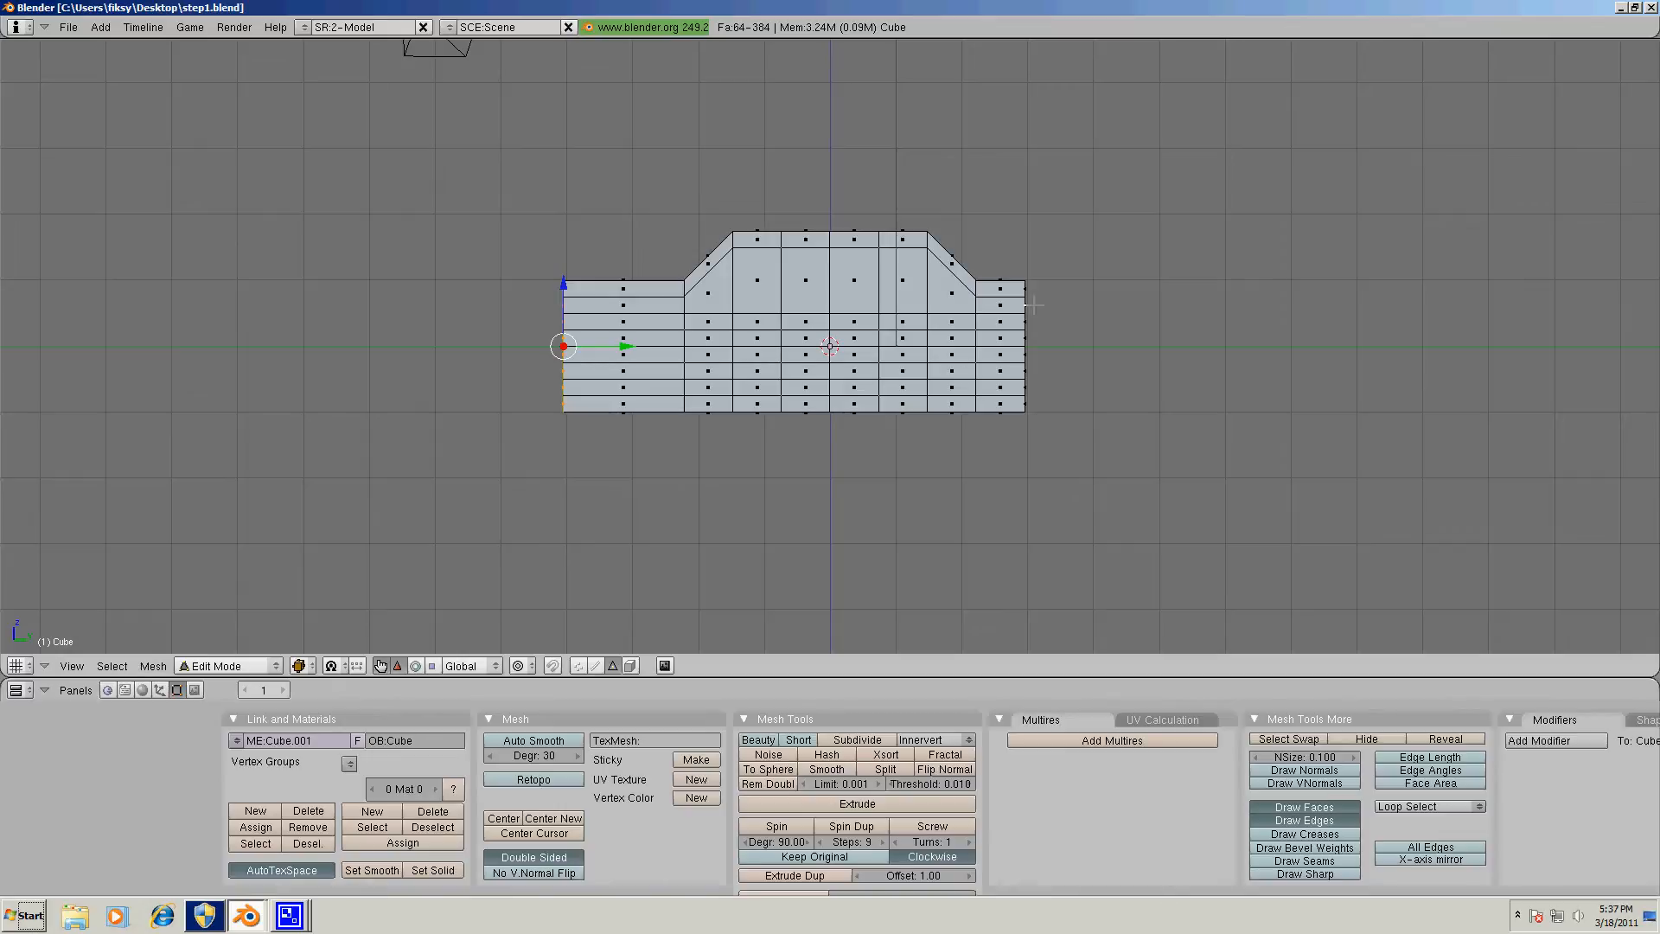
Select only the faces of the box's positive-Y end and pull them outward along Y by slightly less than one grid square.
{"action": "key", "text": "a"}
{"action": "key", "text": "b"}
{"action": "key", "text": "b"}
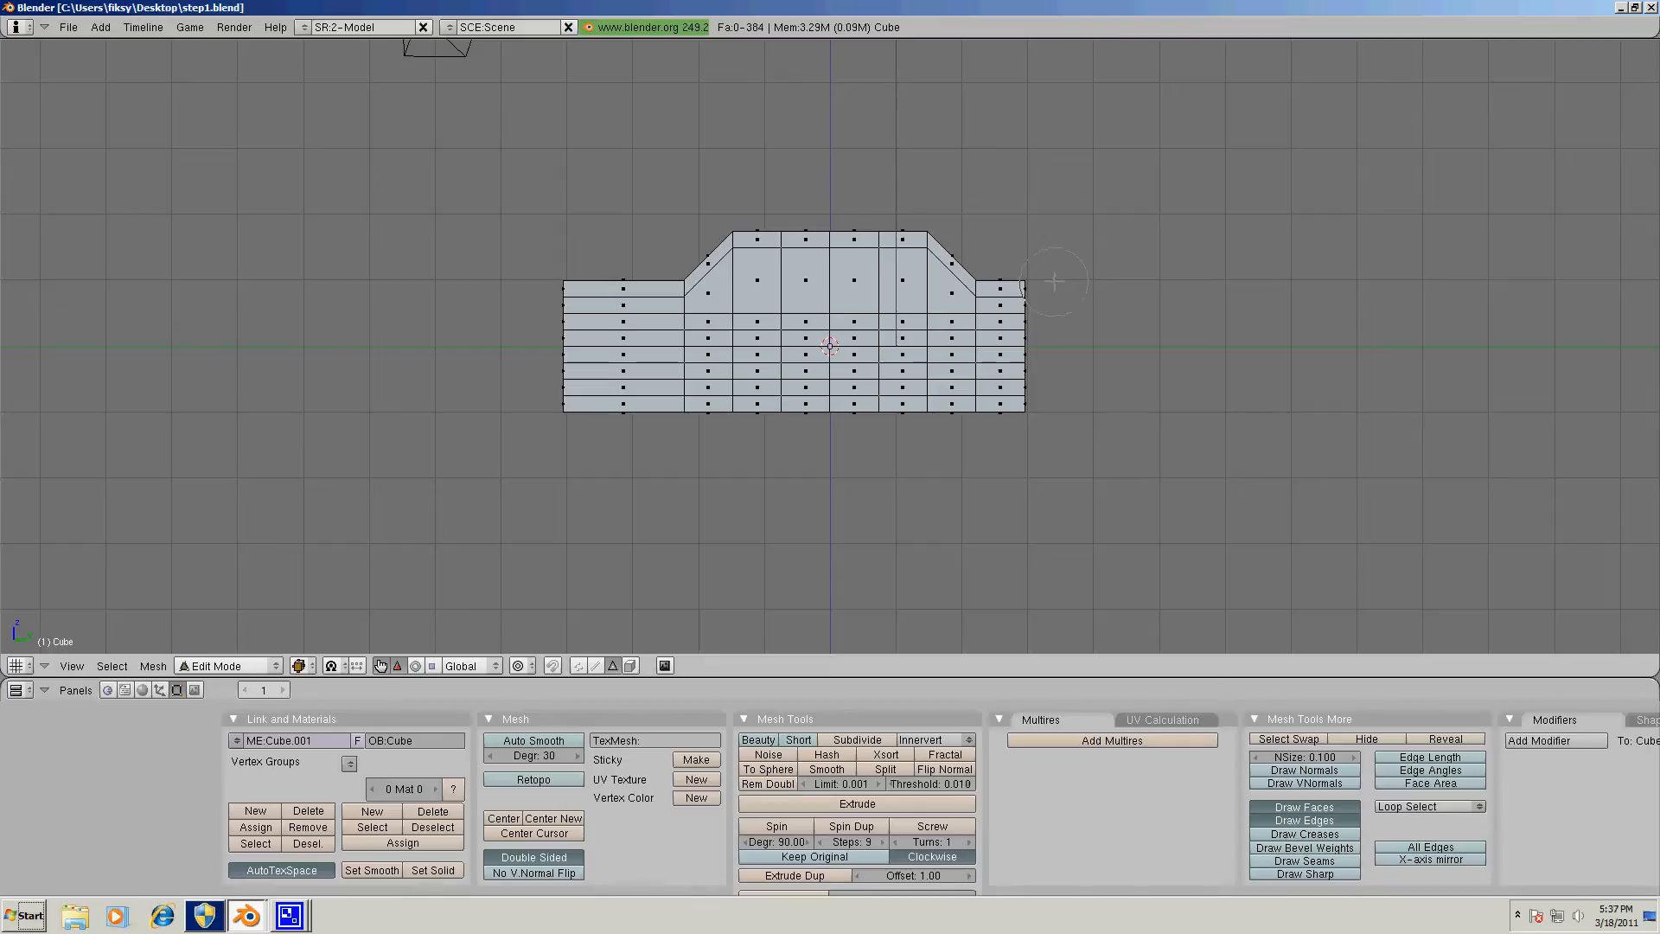
{"action": "left_click", "coordinate": [1055, 283]}
{"action": "left_click_drag", "start_coordinate": [1054, 284], "coordinate": [1052, 399]}
{"action": "right_click", "coordinate": [1088, 356]}
{"action": "left_click_drag", "start_coordinate": [1087, 350], "coordinate": [1122, 347]}
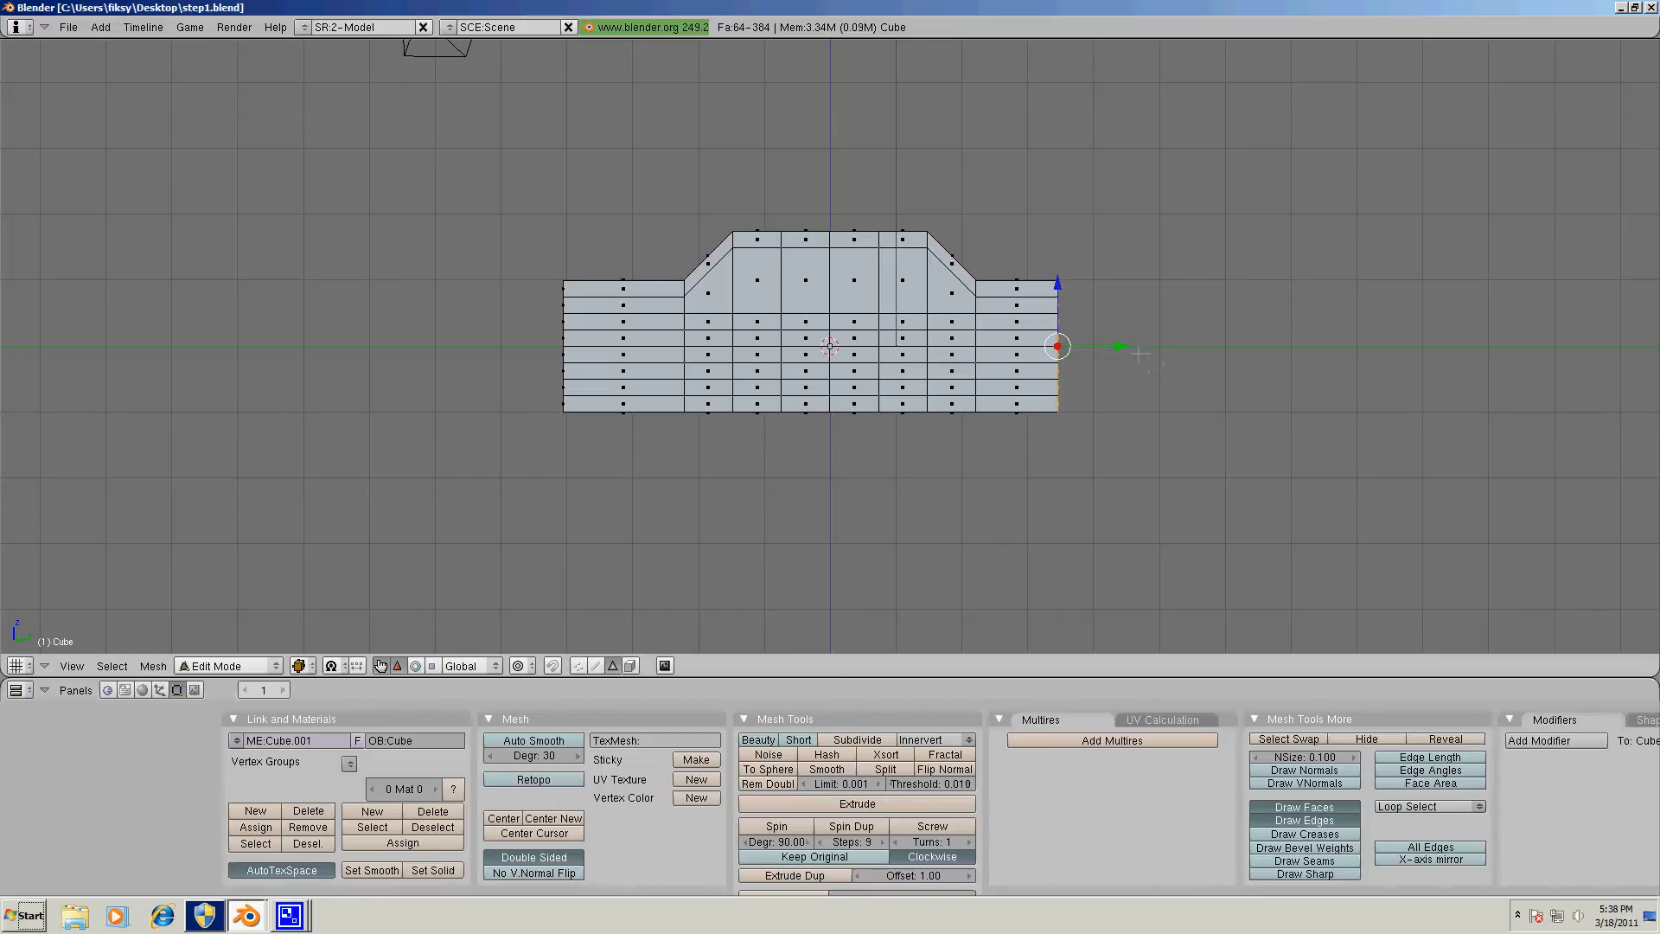
{"action": "left_click_drag", "start_coordinate": [1121, 346], "coordinate": [1141, 346]}
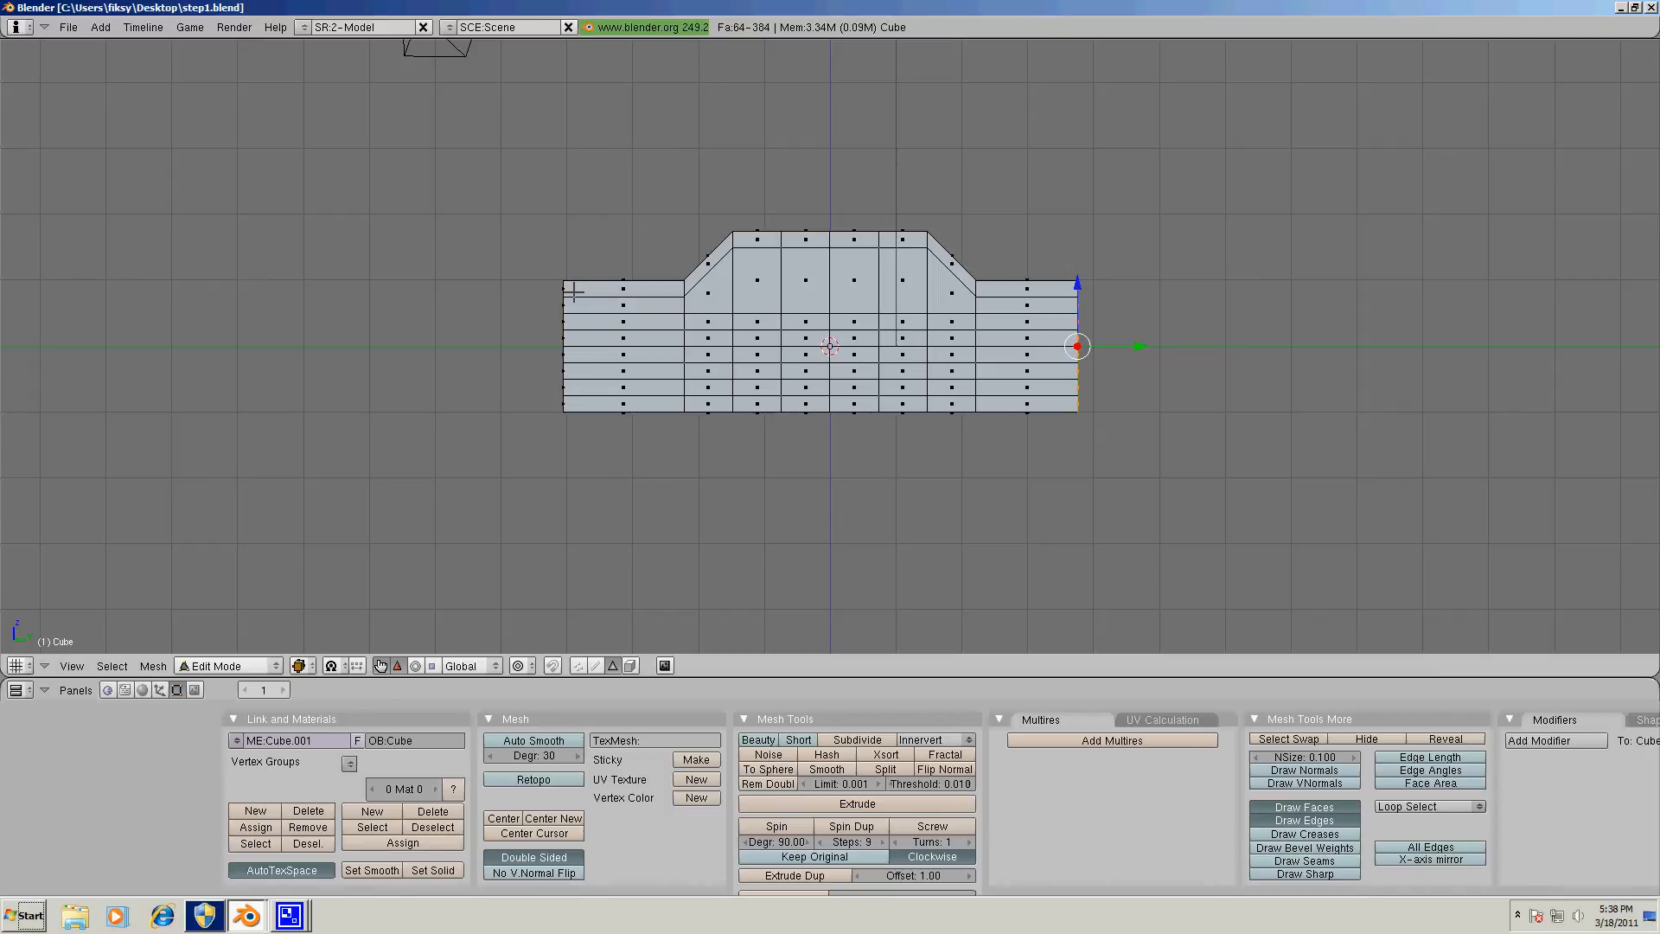
Select only the top two rows of faces on the negative-Y end and move them slightly inward along Y.
{"action": "key", "text": "a"}
{"action": "key", "text": "b"}
{"action": "key", "text": "b"}
{"action": "left_click", "coordinate": [566, 287]}
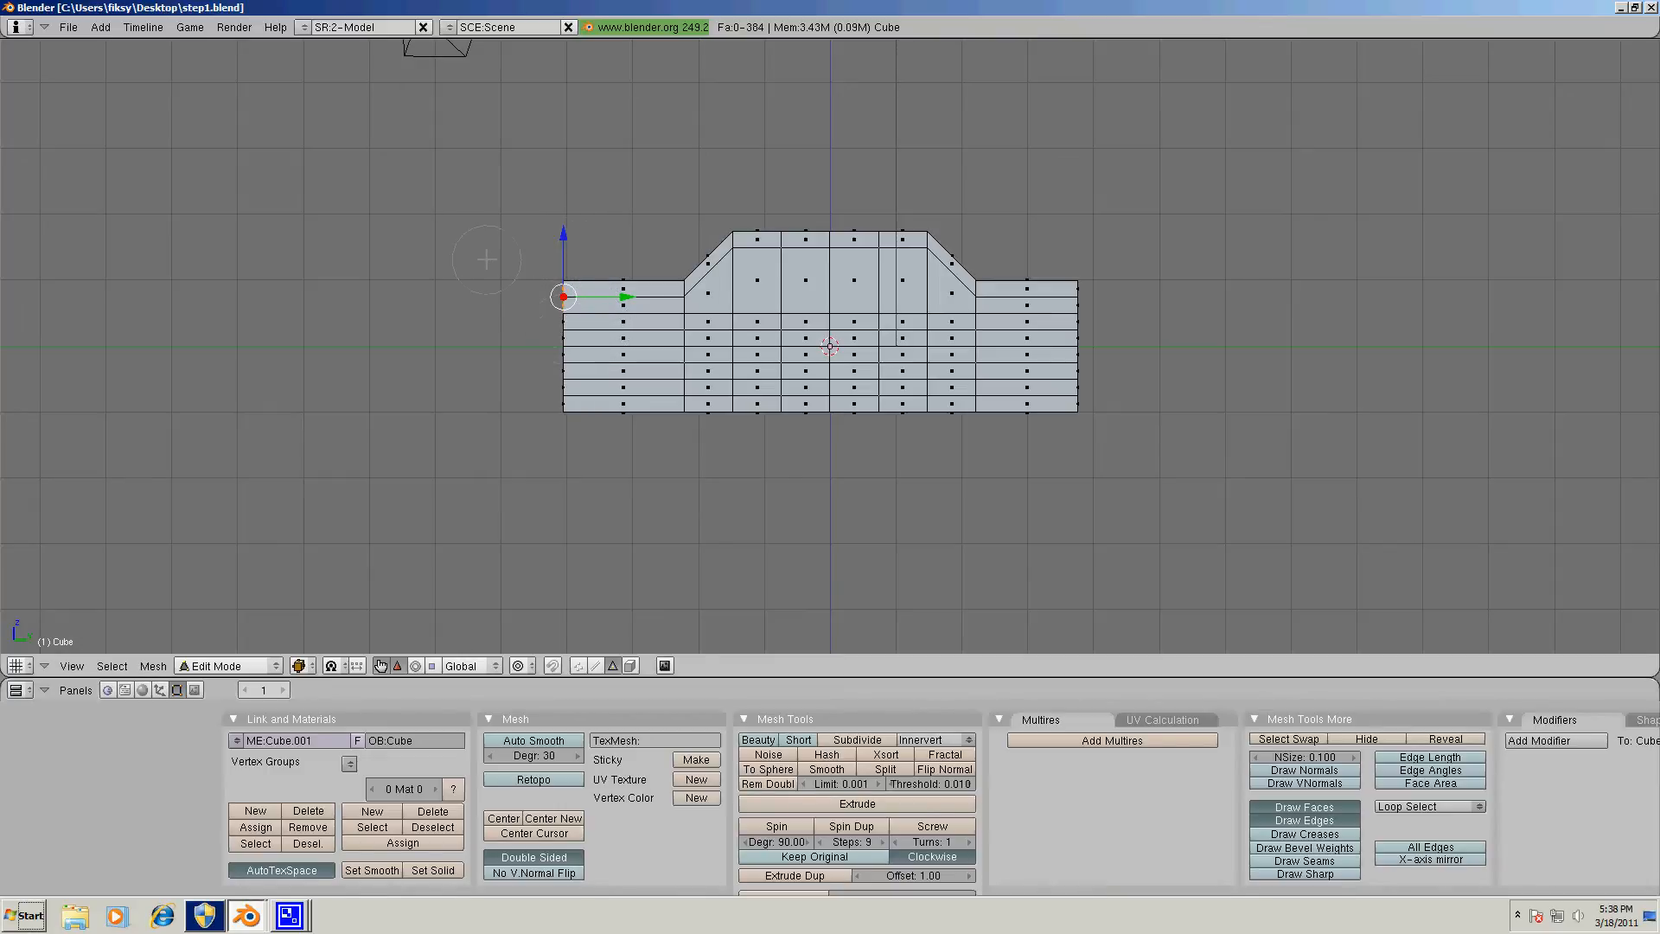
{"action": "right_click", "coordinate": [745, 256]}
{"action": "left_click_drag", "start_coordinate": [622, 296], "coordinate": [630, 296]}
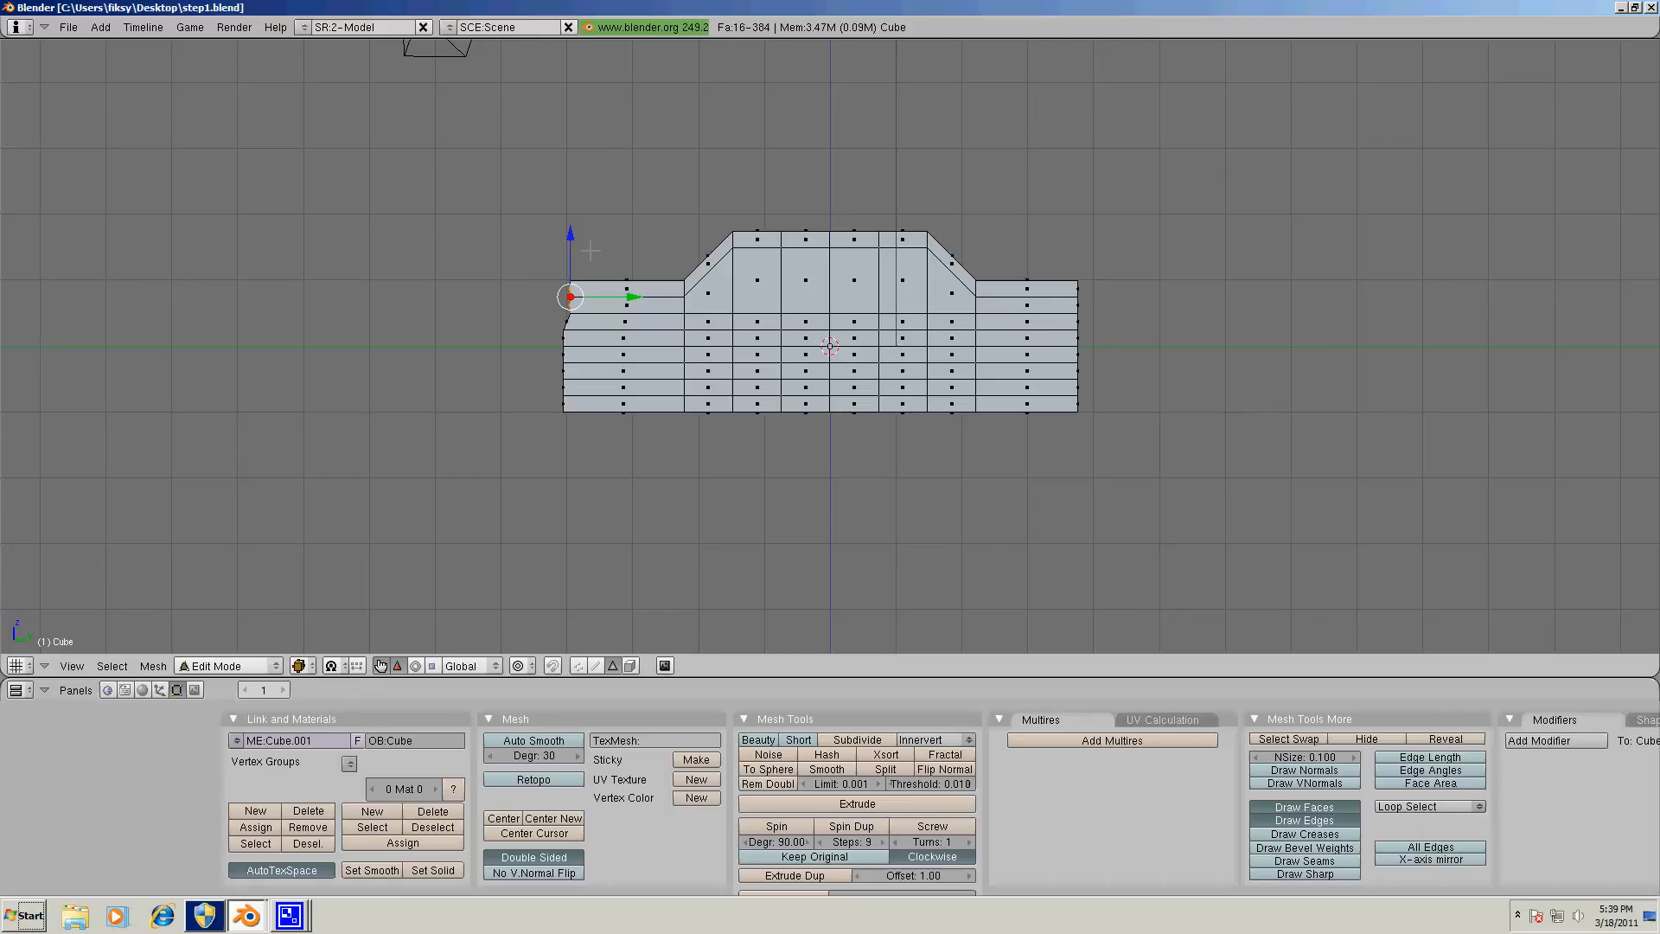
Select only the topmost row of faces on the negative-Y end and move it slightly further inward along Y to slant the end.
{"action": "key", "text": "a"}
{"action": "key", "text": "b"}
{"action": "key", "text": "b"}
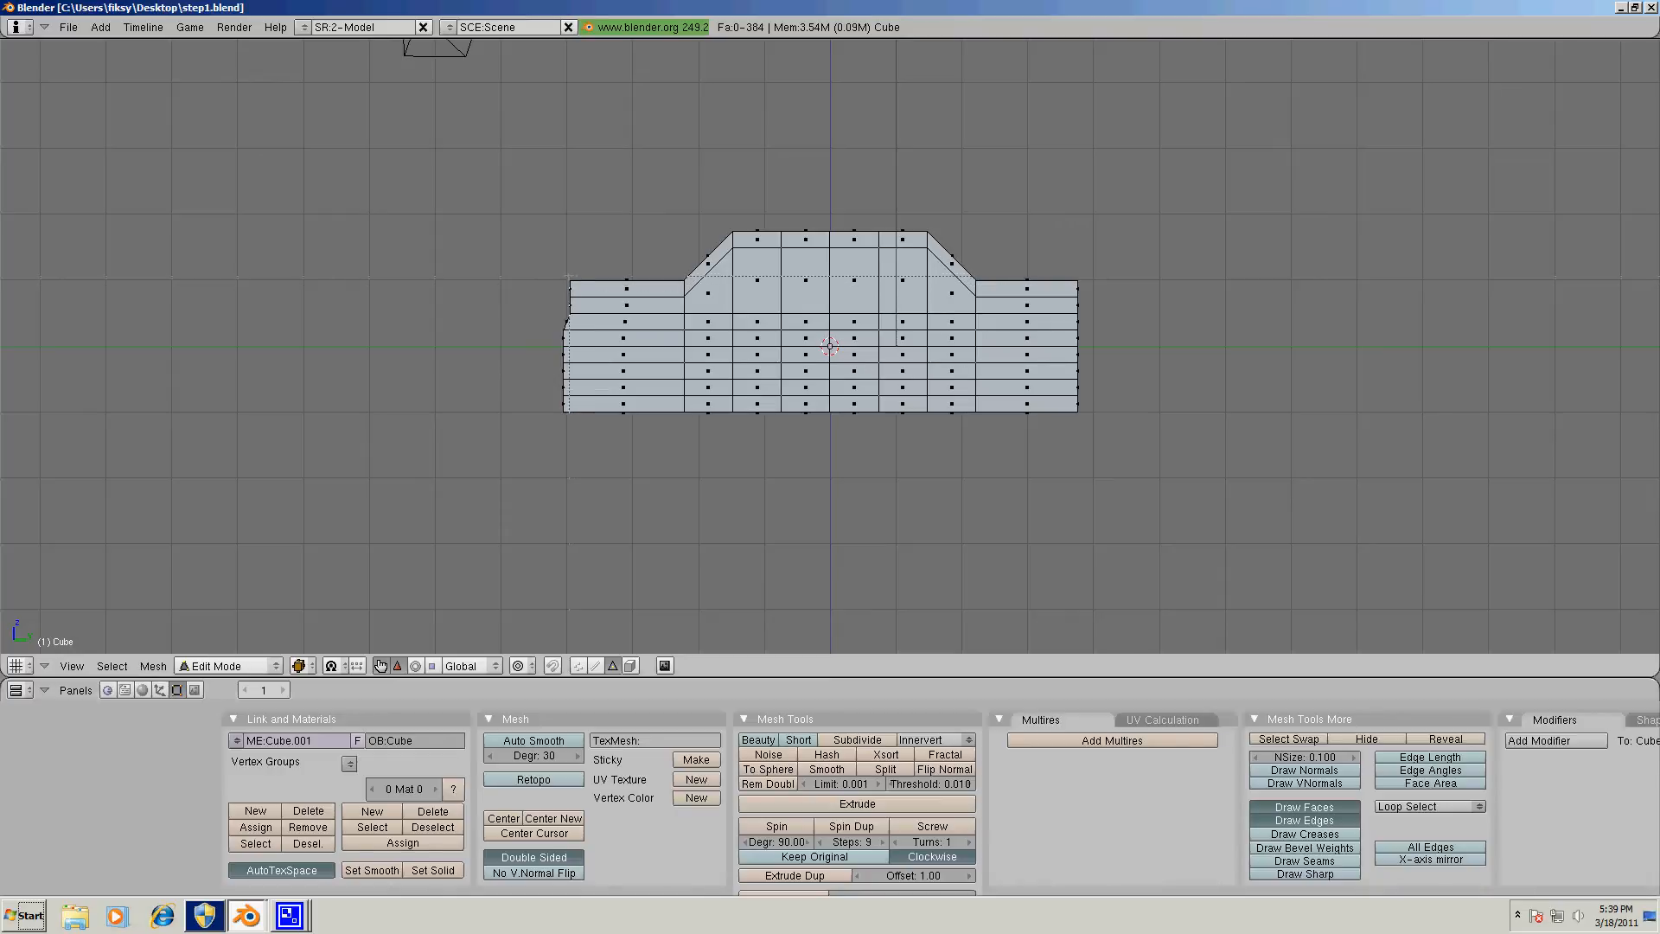
{"action": "left_click", "coordinate": [571, 286]}
{"action": "key", "text": "Escape"}
{"action": "key", "text": "a"}
{"action": "key", "text": "b"}
{"action": "key", "text": "b"}
{"action": "left_click", "coordinate": [568, 275]}
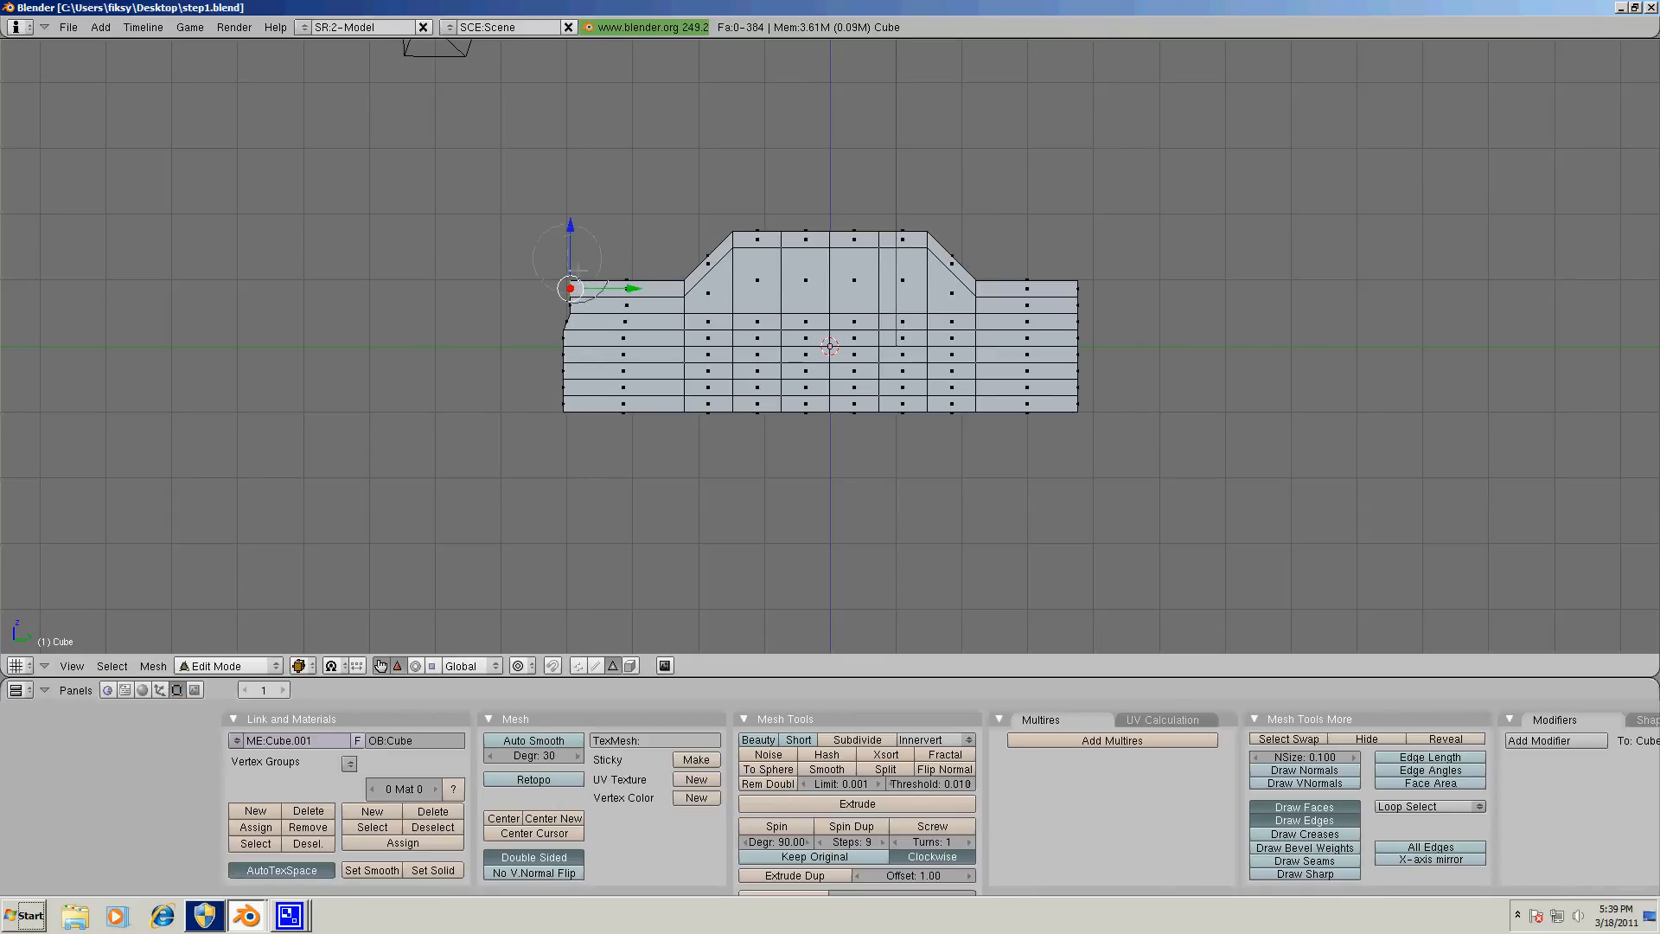
{"action": "left_click", "coordinate": [627, 285]}
{"action": "left_click_drag", "start_coordinate": [630, 288], "coordinate": [638, 288]}
Select only the topmost row of faces on the positive-Y end and move it slightly inward along Y and down along Z.
{"action": "key", "text": "a"}
{"action": "key", "text": "b"}
{"action": "left_click_drag", "start_coordinate": [1076, 279], "coordinate": [1046, 298]}
{"action": "key", "text": "g"}
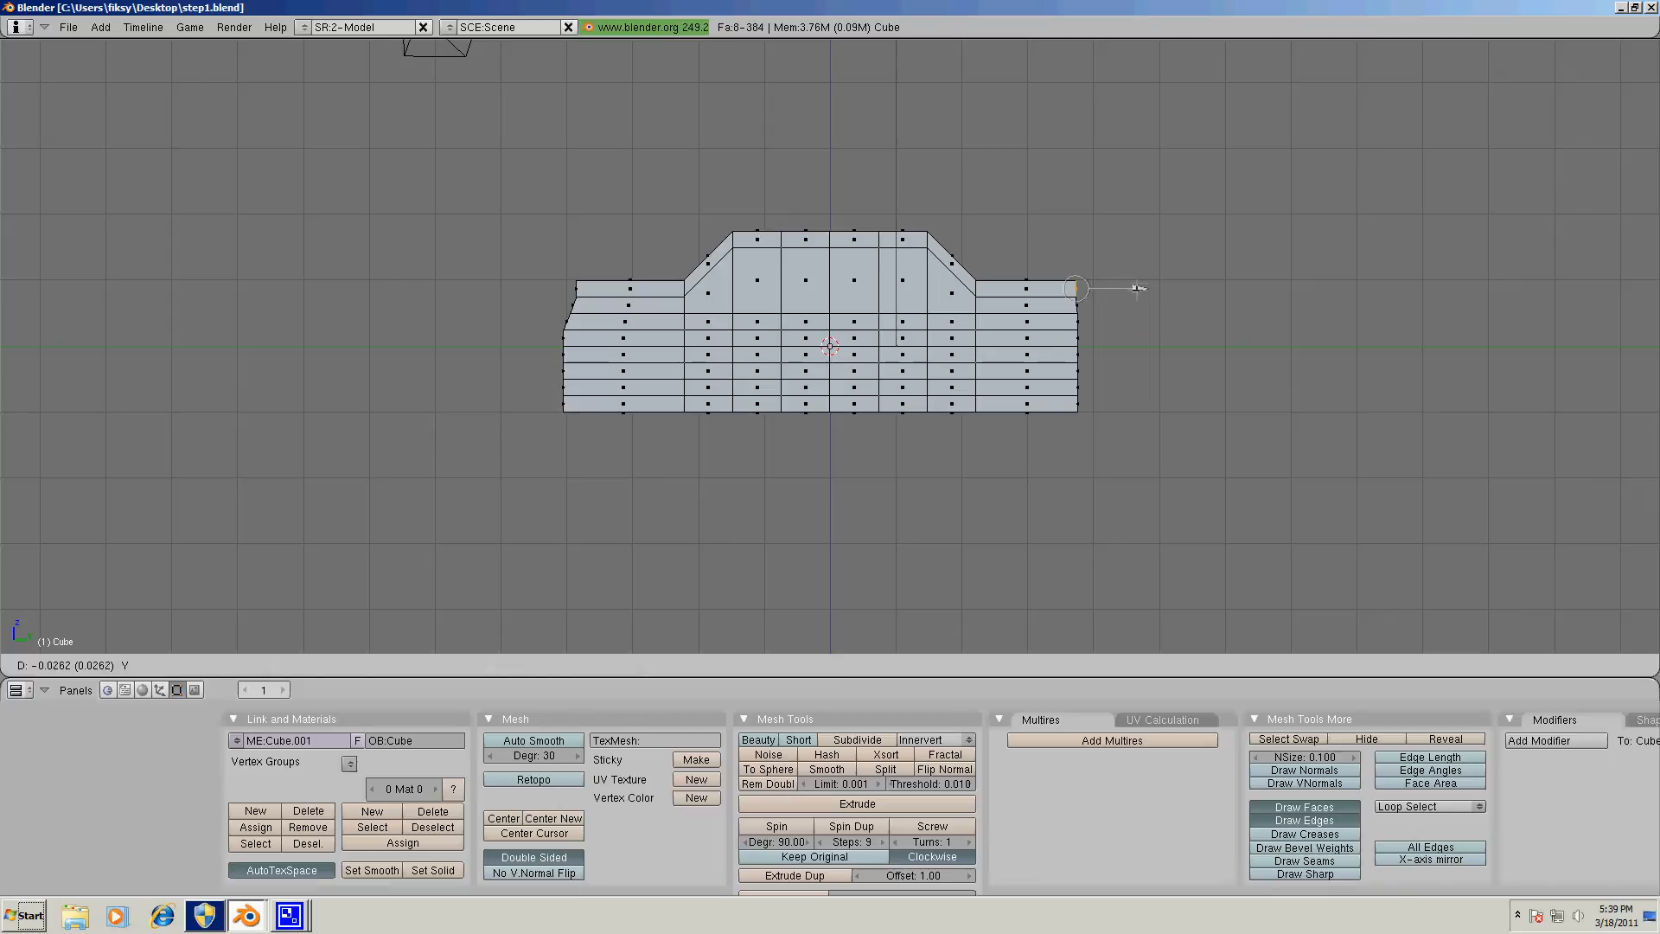
{"action": "left_click", "coordinate": [1184, 259]}
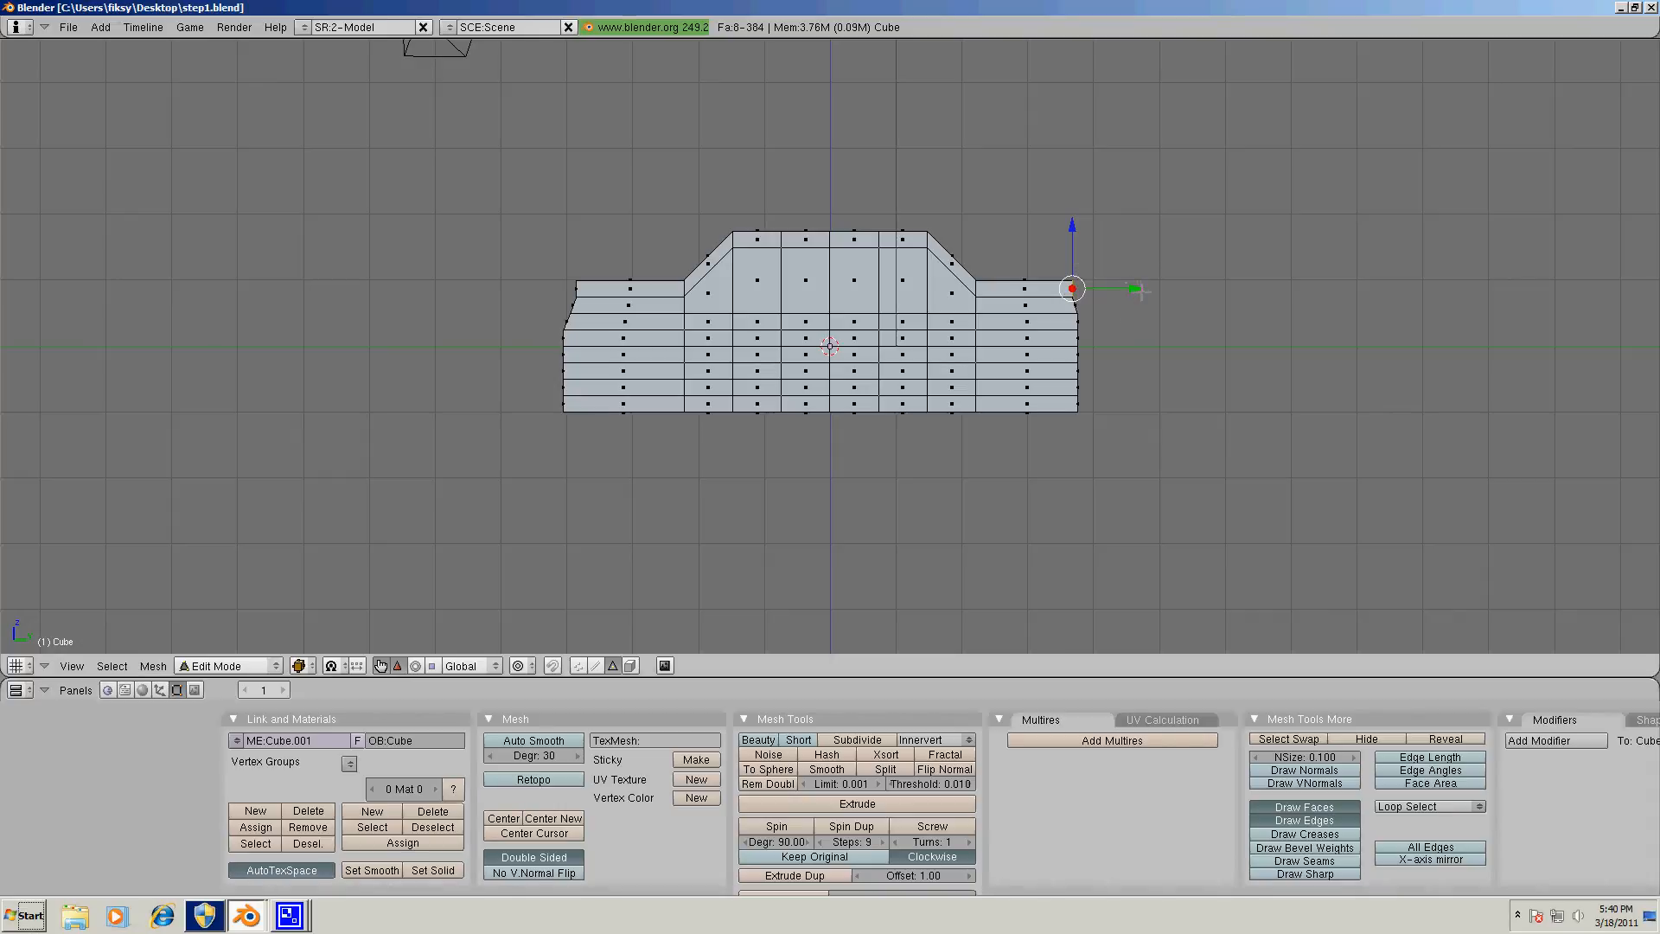
{"action": "left_click_drag", "start_coordinate": [1072, 226], "coordinate": [1072, 232]}
{"action": "left_click_drag", "start_coordinate": [1139, 296], "coordinate": [1135, 296]}
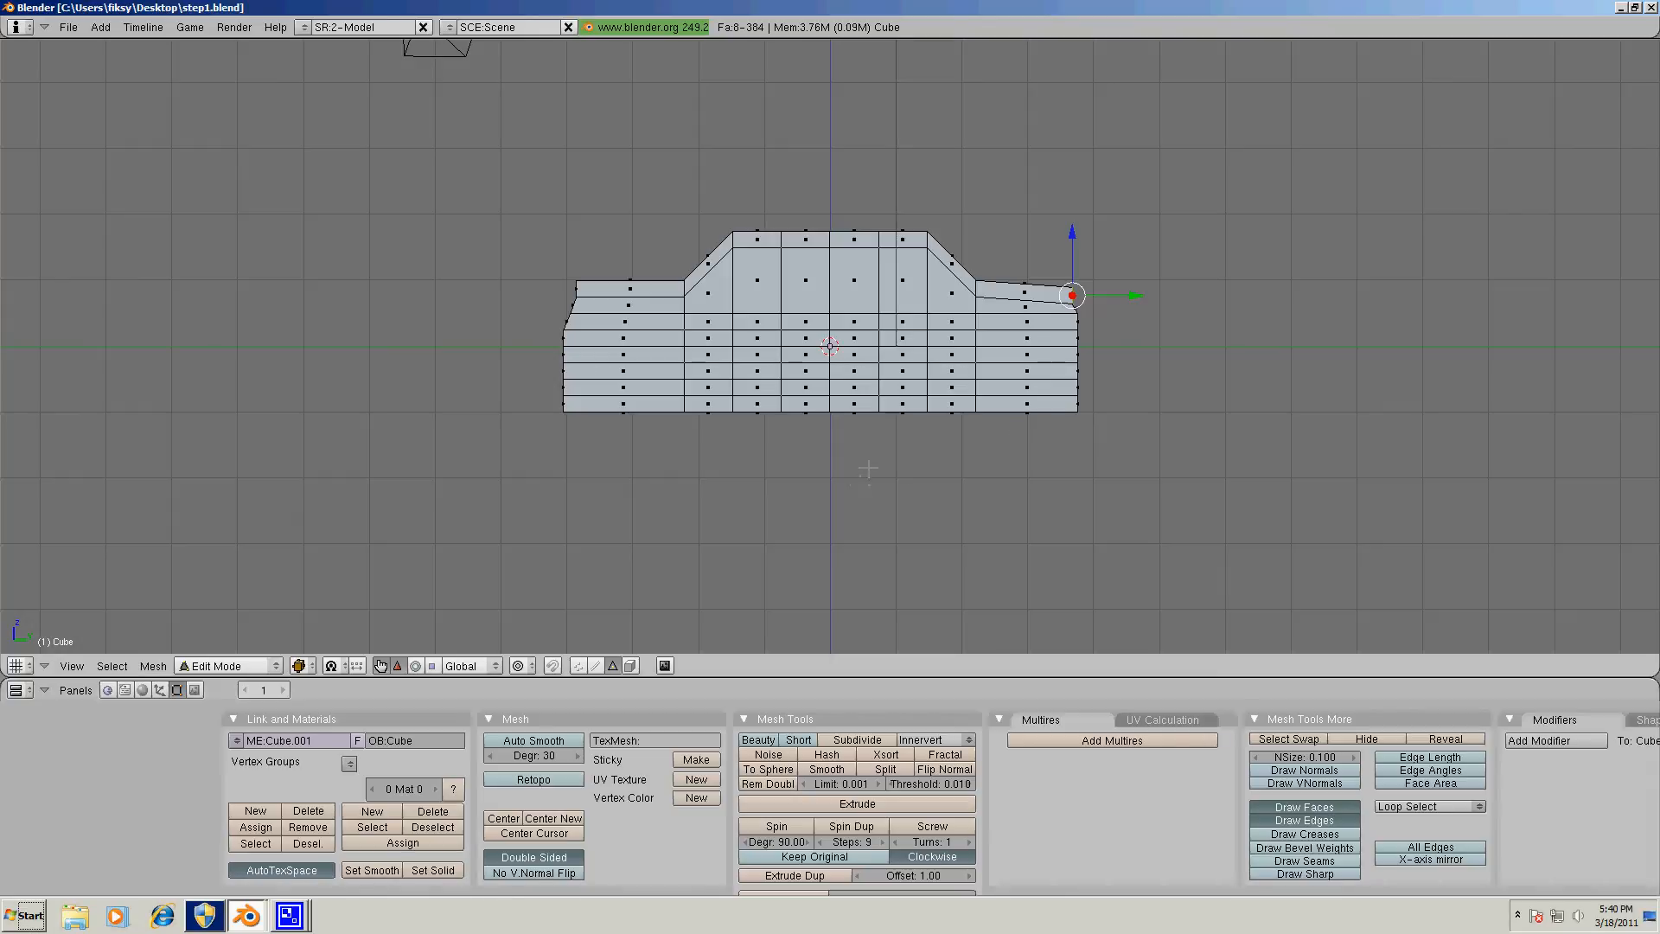
{"action": "left_click", "coordinate": [292, 918]}
{"action": "left_click", "coordinate": [290, 855]}
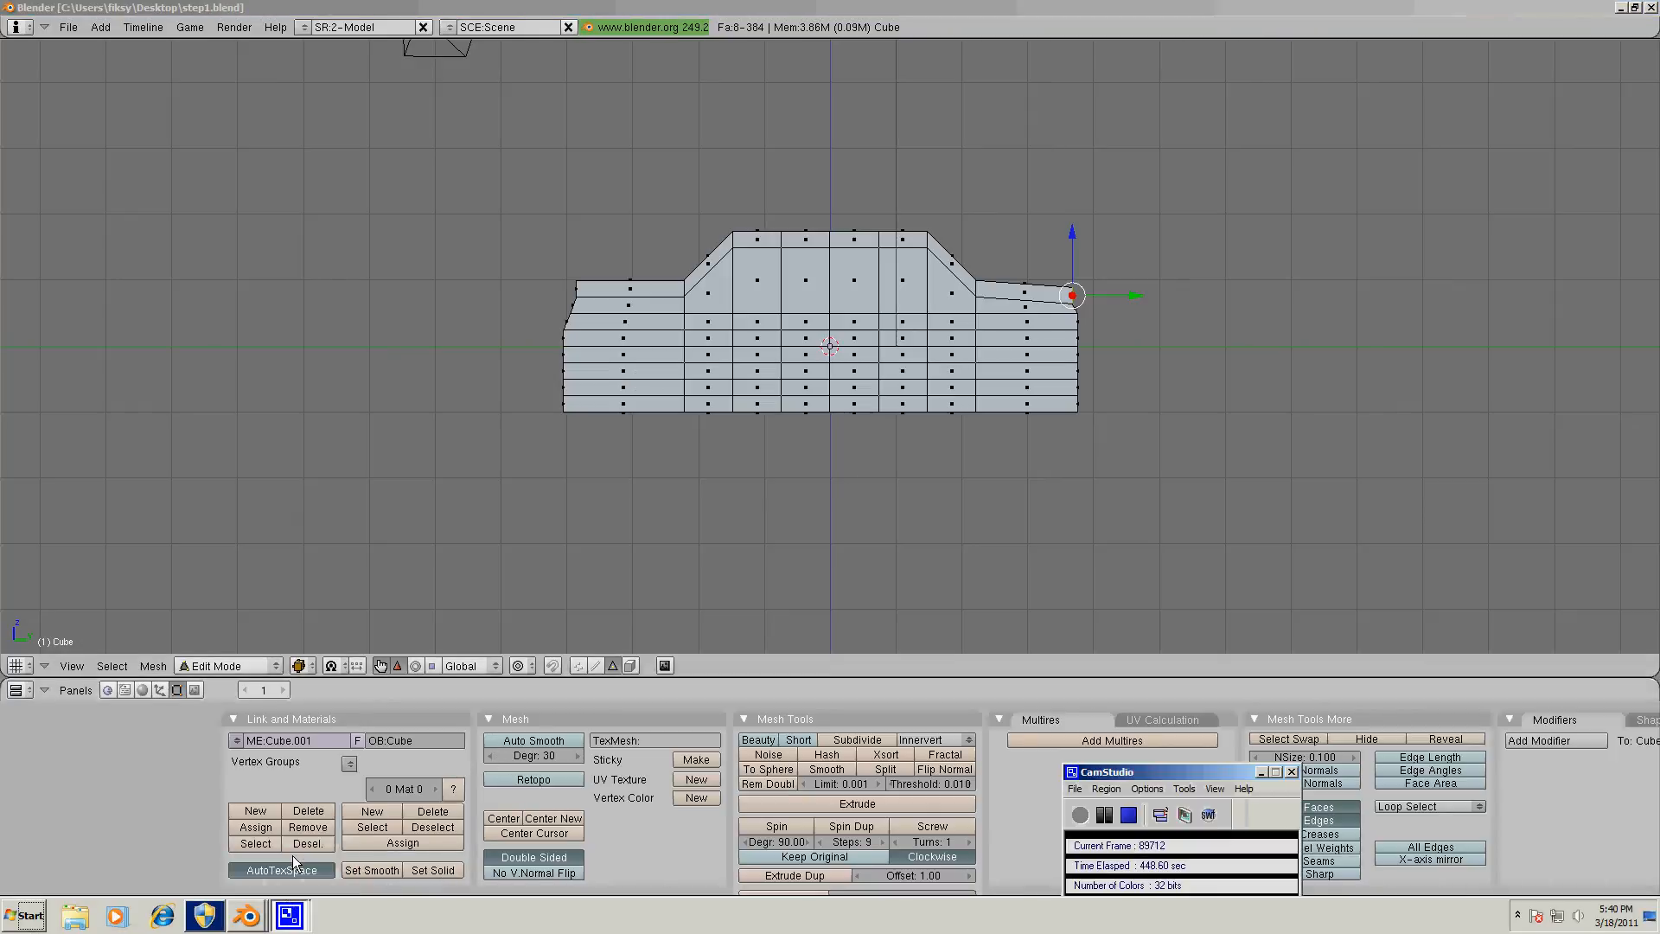